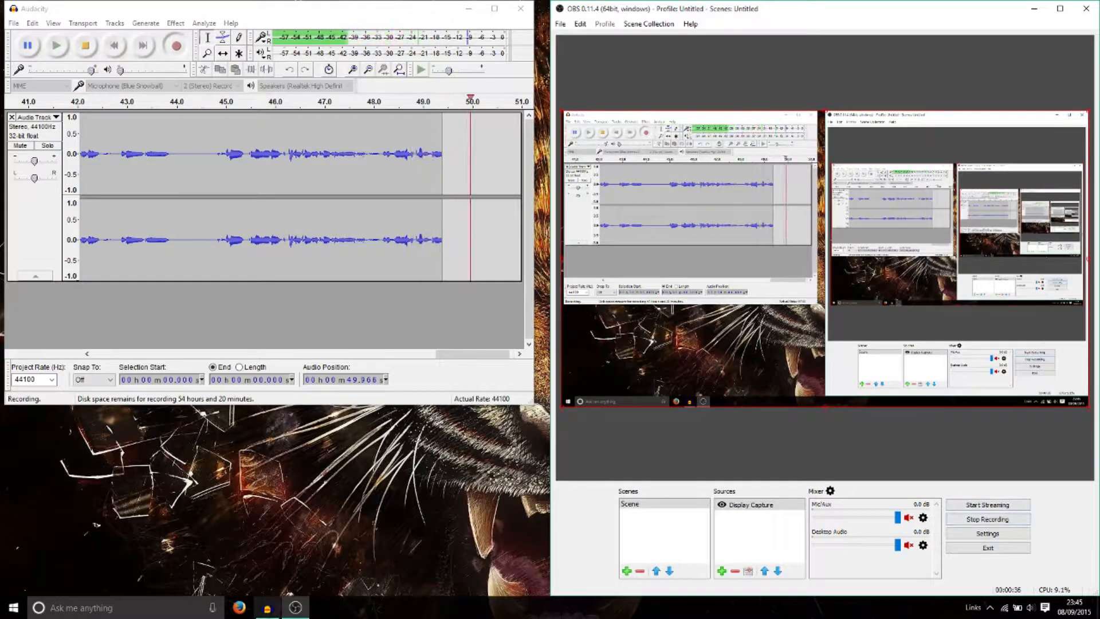
# Step: Launch Mozilla Firefox from the Start menu
pyautogui.click(14, 607)
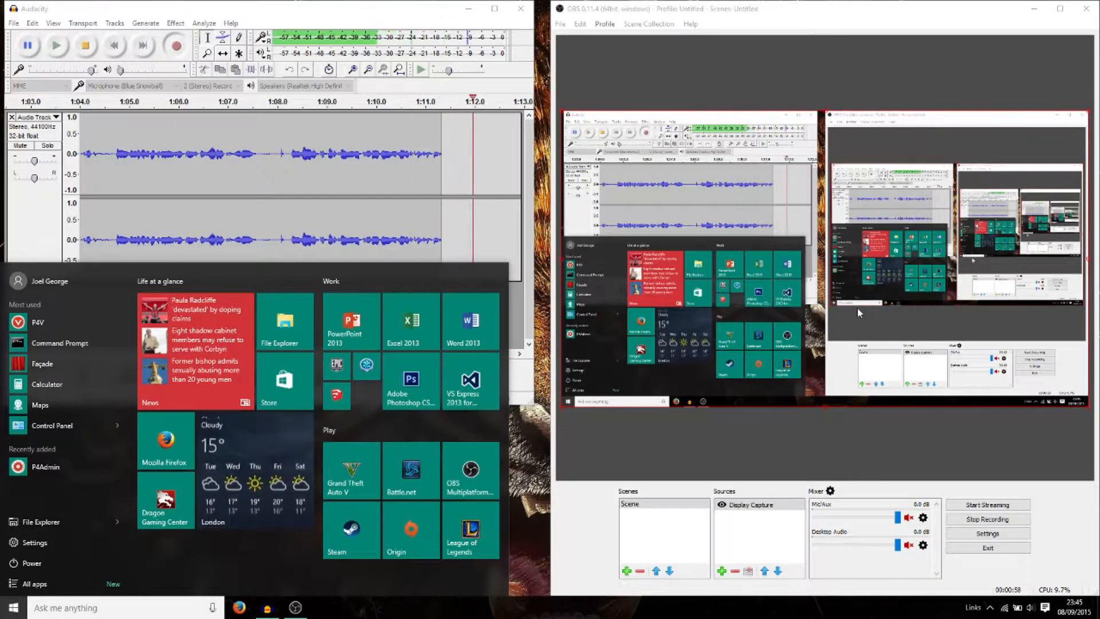
pyautogui.click(5, 613)
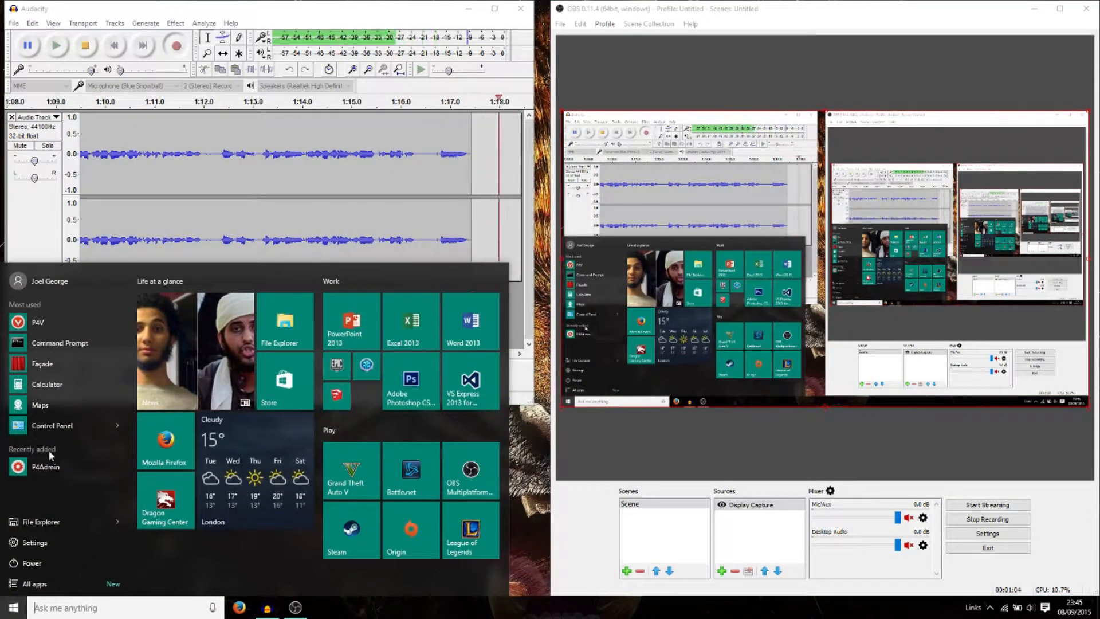
pyautogui.click(166, 447)
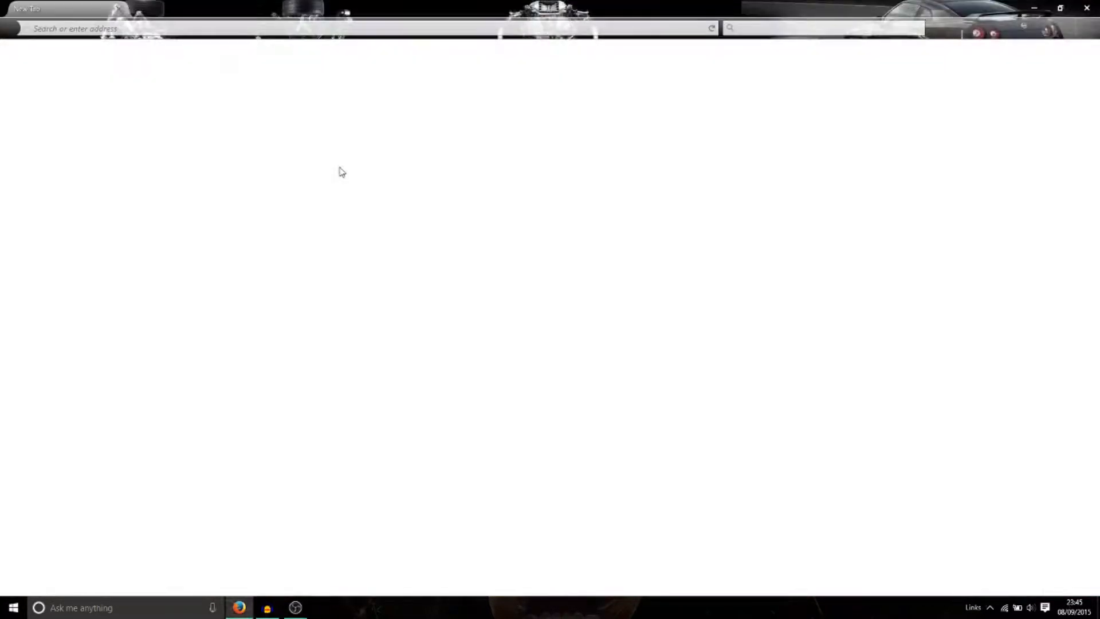
# Step: Search for 'perforce', open the Perforce downloads page and show P4V's operating system choices
pyautogui.click(293, 29)
pyautogui.write('perforce')
pyautogui.press('Return')
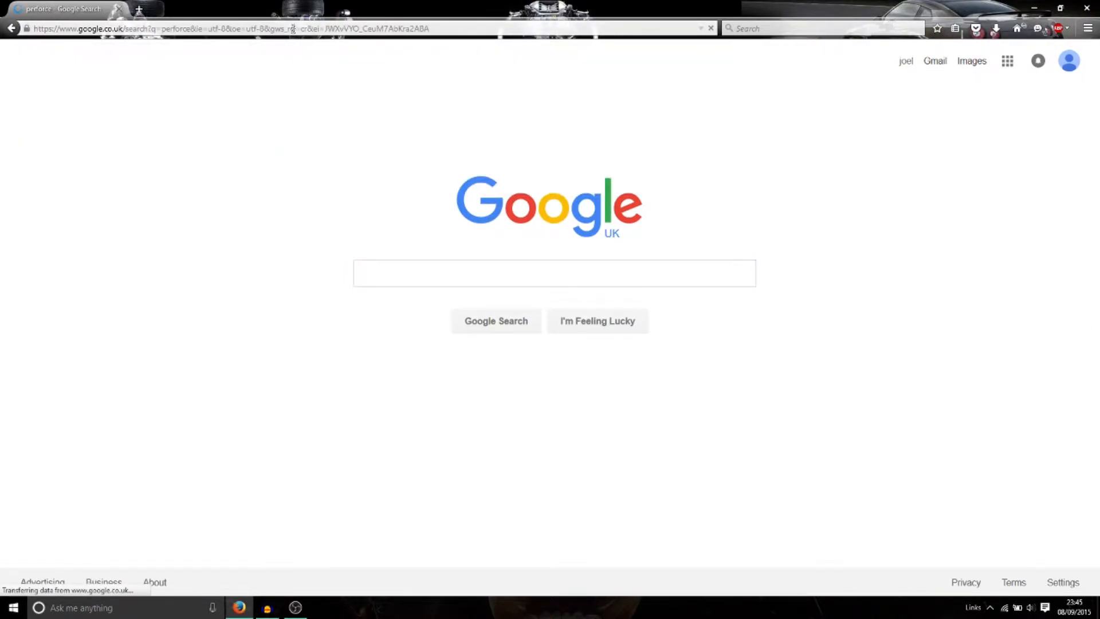
pyautogui.click(152, 257)
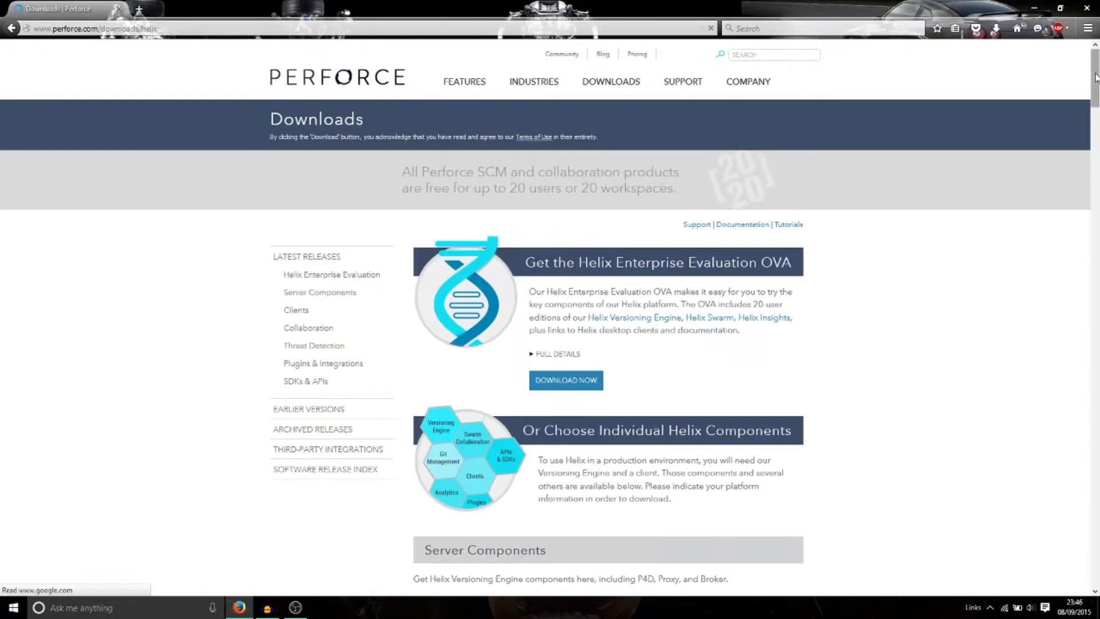
pyautogui.moveTo(1095, 106); pyautogui.dragTo(1095, 191)
pyautogui.click(596, 302)
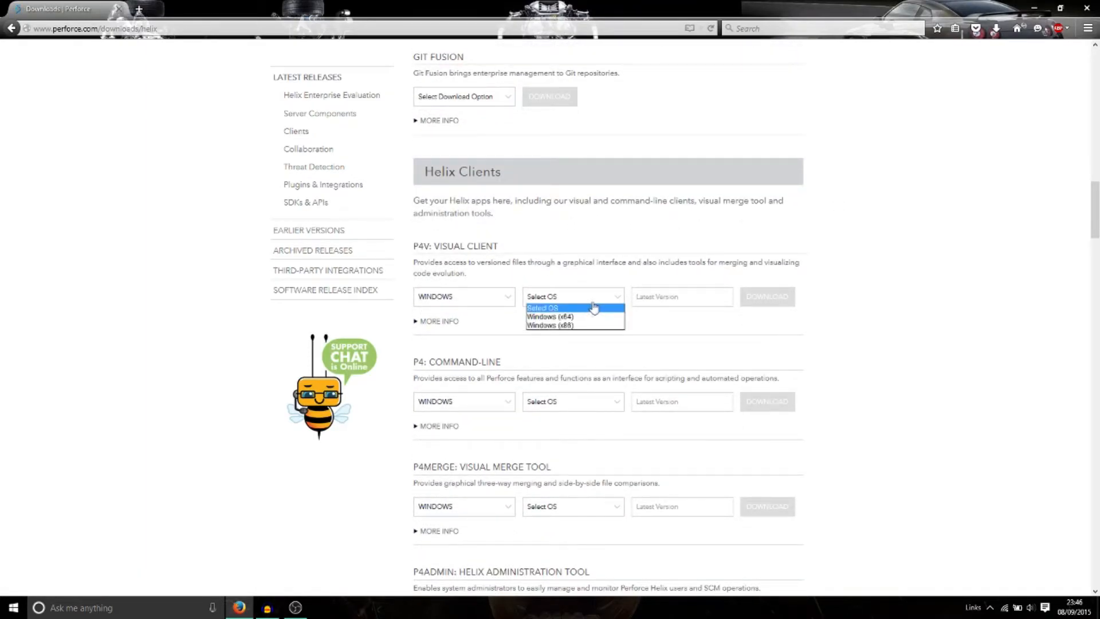
pyautogui.press('super')
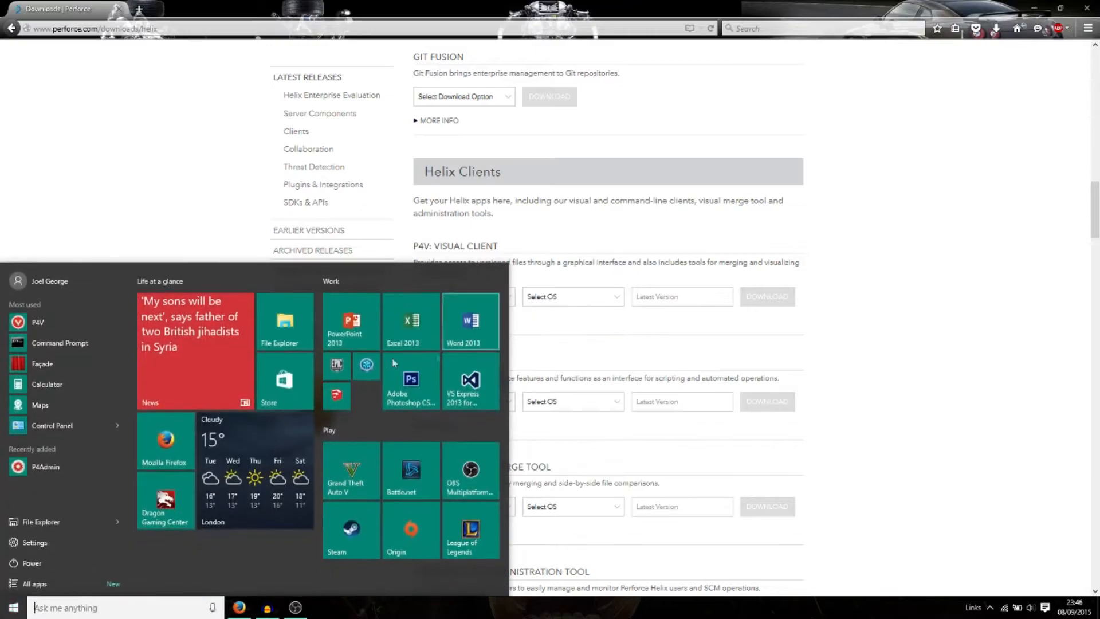
# Step: Open the Downloads folder in File Explorer and run the p4vinst64 installer
pyautogui.click(290, 328)
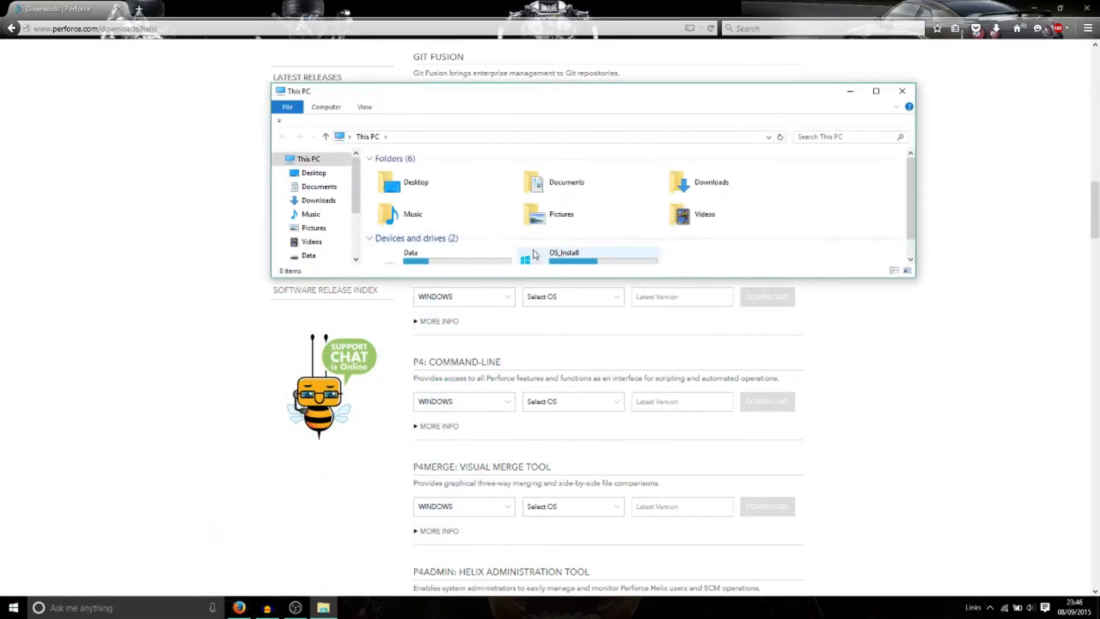
pyautogui.doubleClick(780, 177)
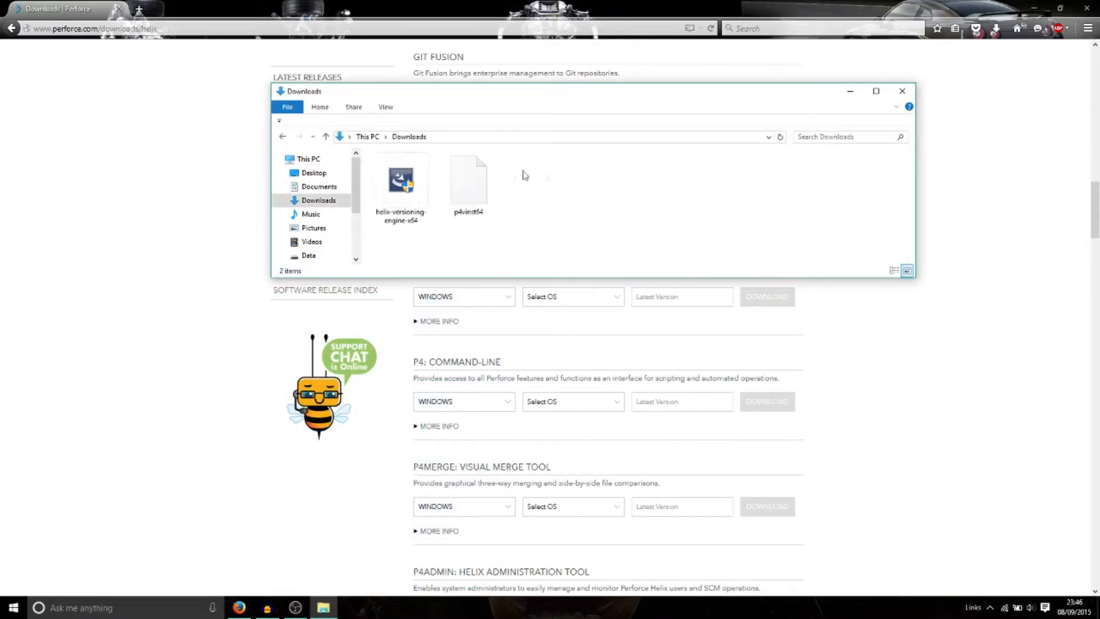
pyautogui.doubleClick(489, 204)
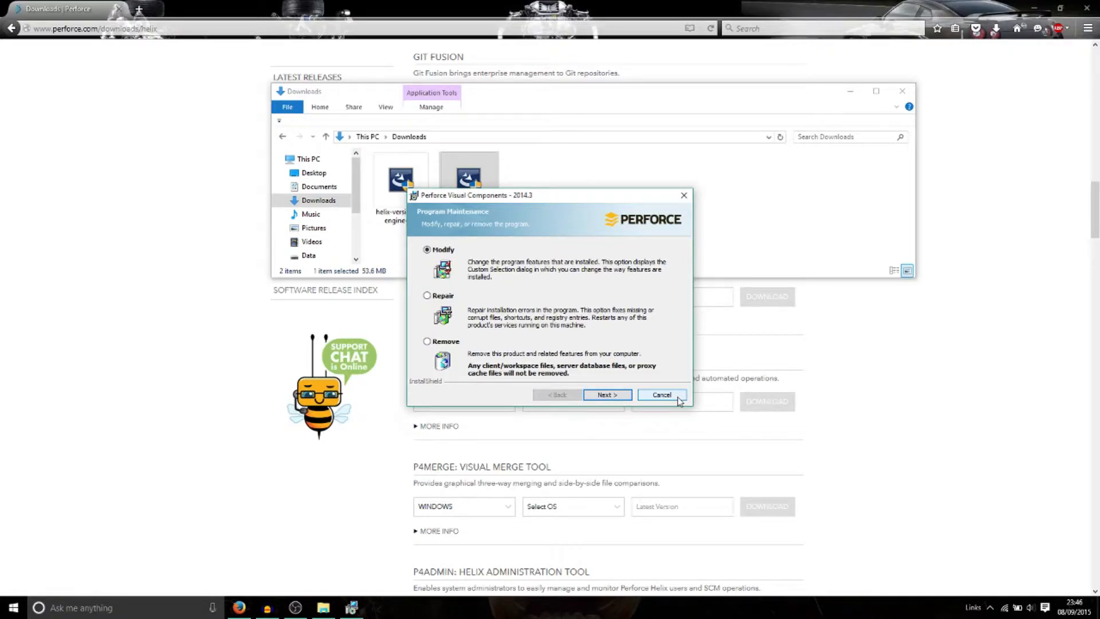
# Step: Change the install options for the Administration Tool and Command-Line Client features
pyautogui.click(624, 396)
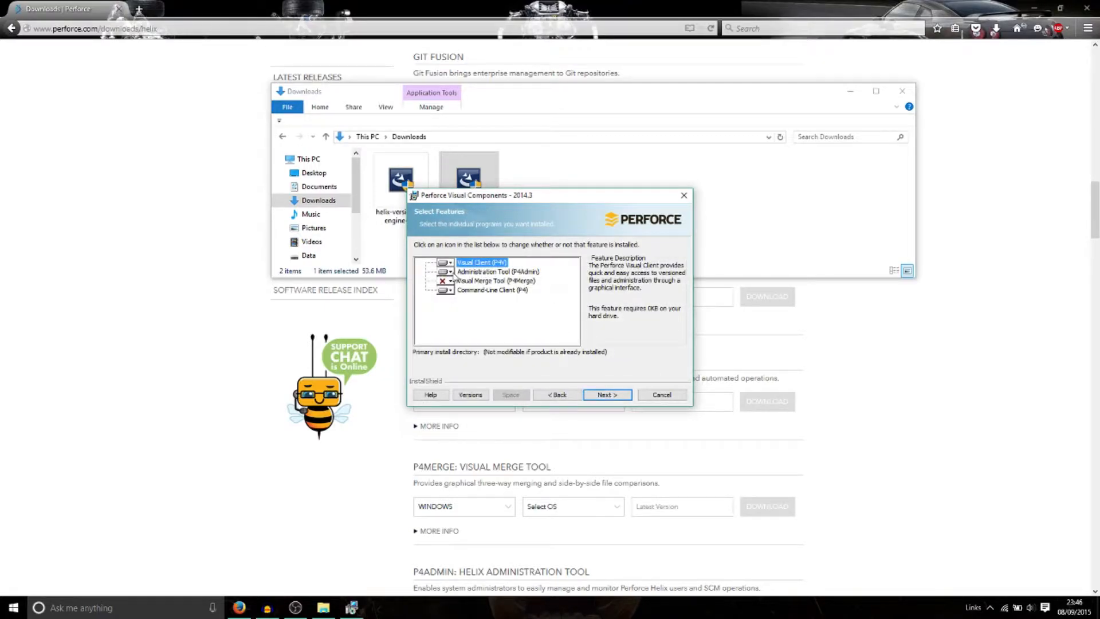
pyautogui.click(450, 272)
pyautogui.click(464, 286)
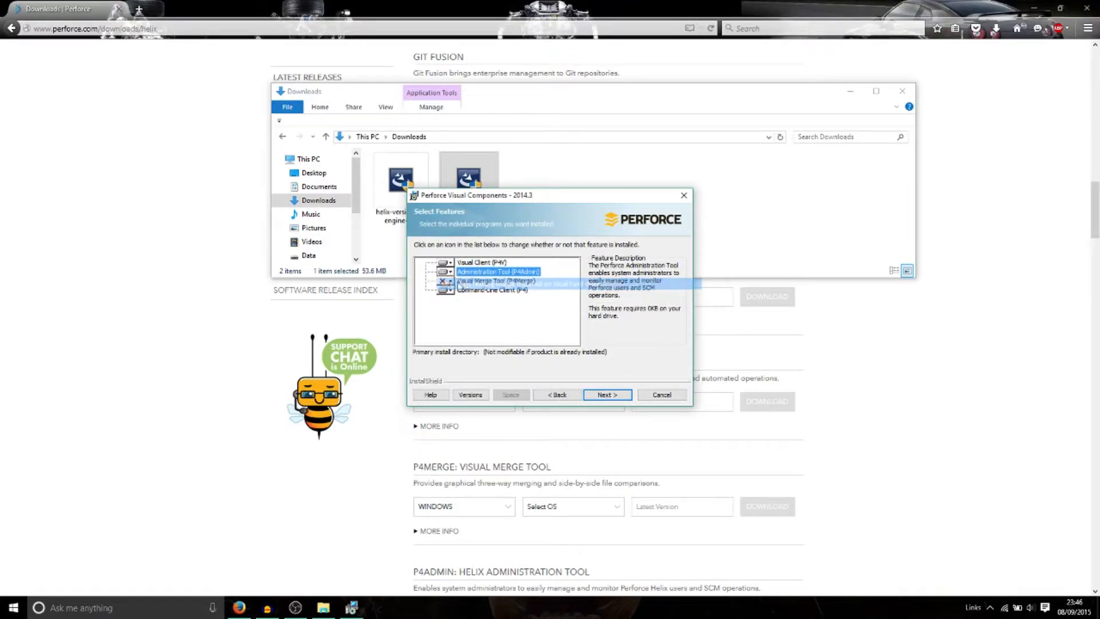
pyautogui.click(449, 290)
pyautogui.click(475, 299)
pyautogui.click(606, 394)
pyautogui.press('Return')
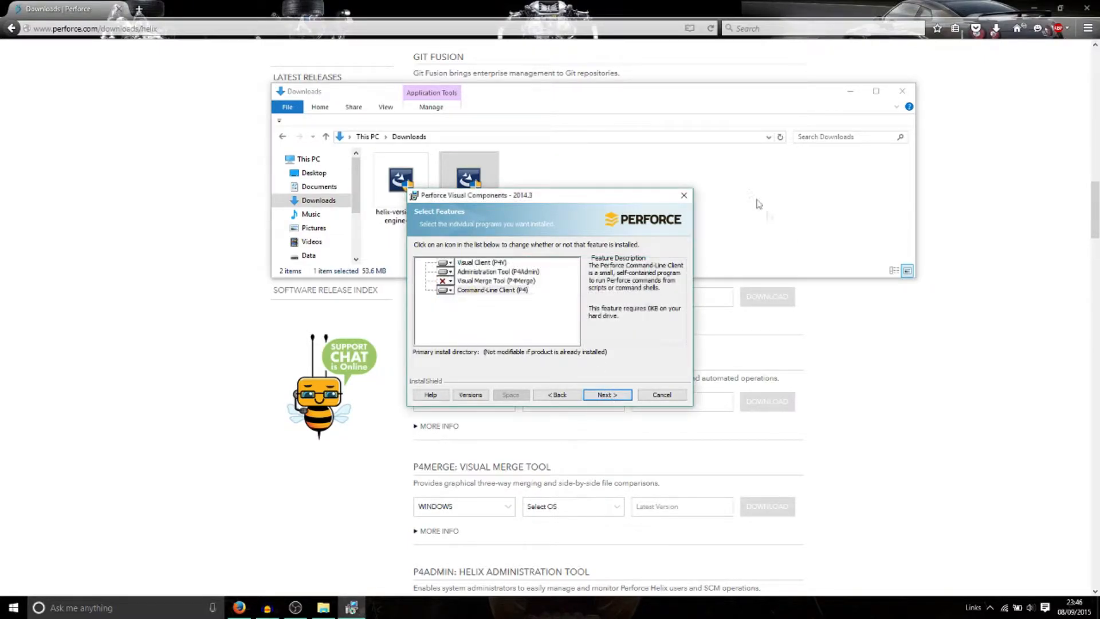
# Step: Cancel the installation, close the interrupted installer and hide the Downloads window
pyautogui.click(684, 198)
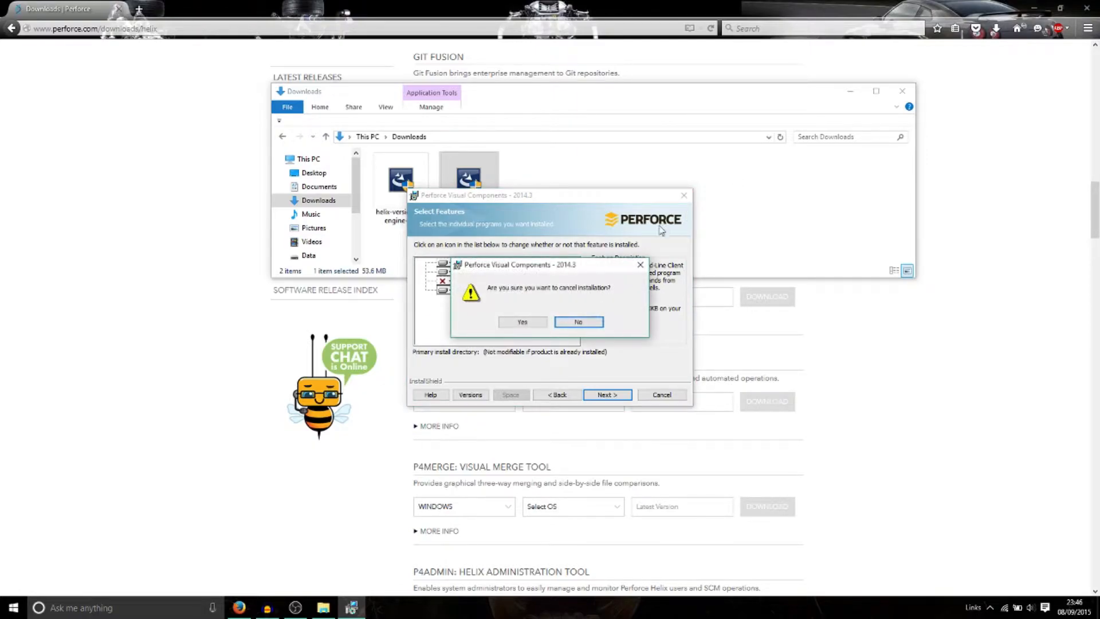
pyautogui.click(524, 322)
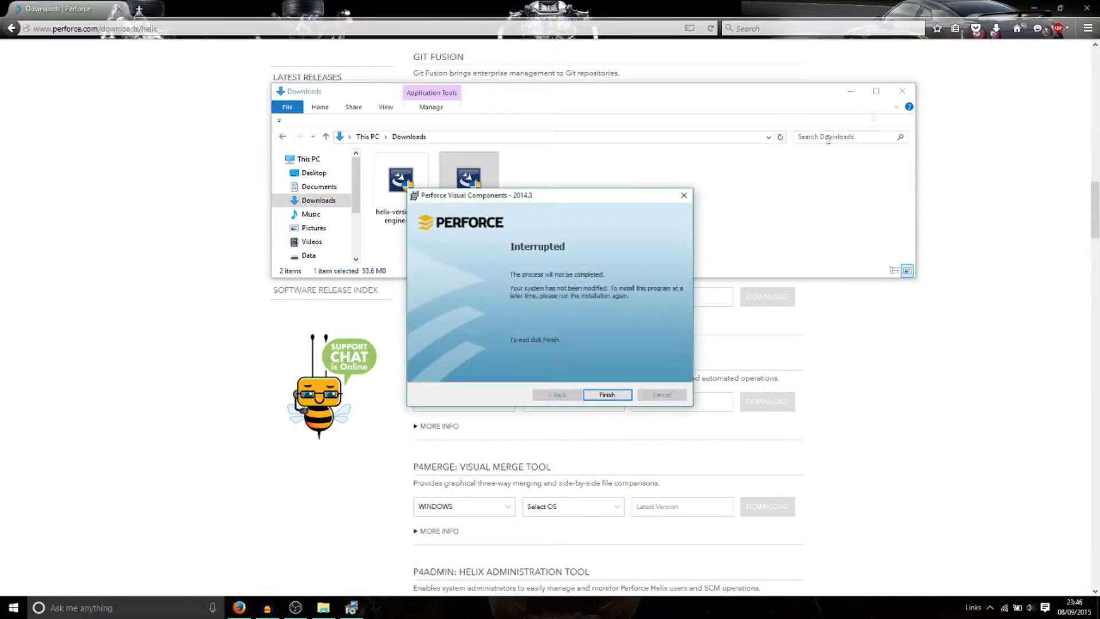
pyautogui.click(605, 394)
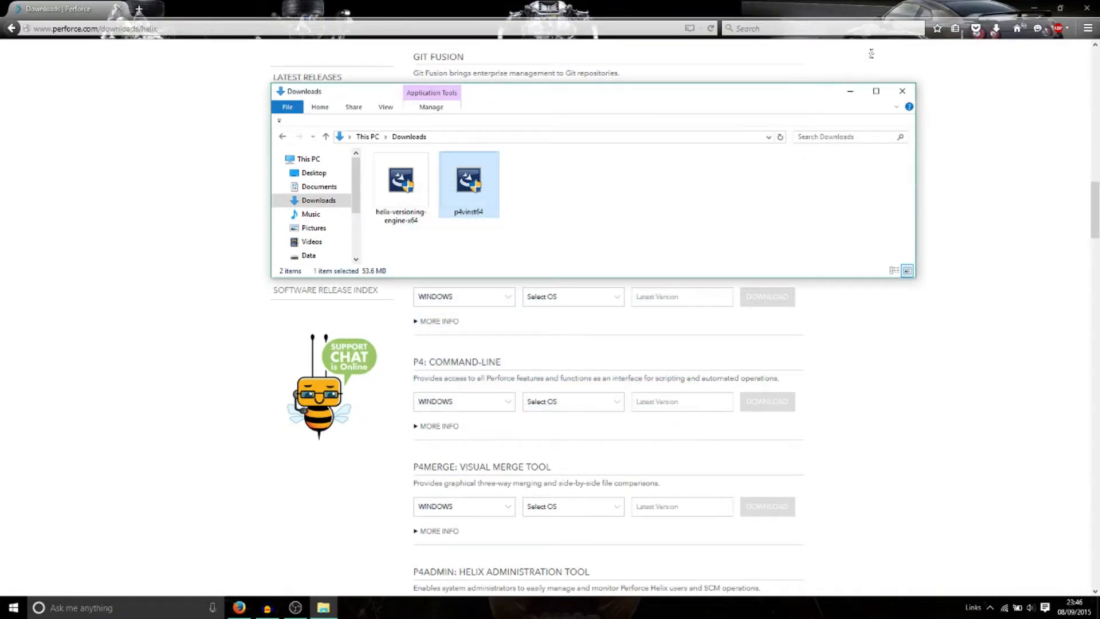
pyautogui.click(849, 92)
pyautogui.click(13, 607)
# Step: Launch P4Admin via the p4a search and close its 1666, Admin connection
pyautogui.write('p')
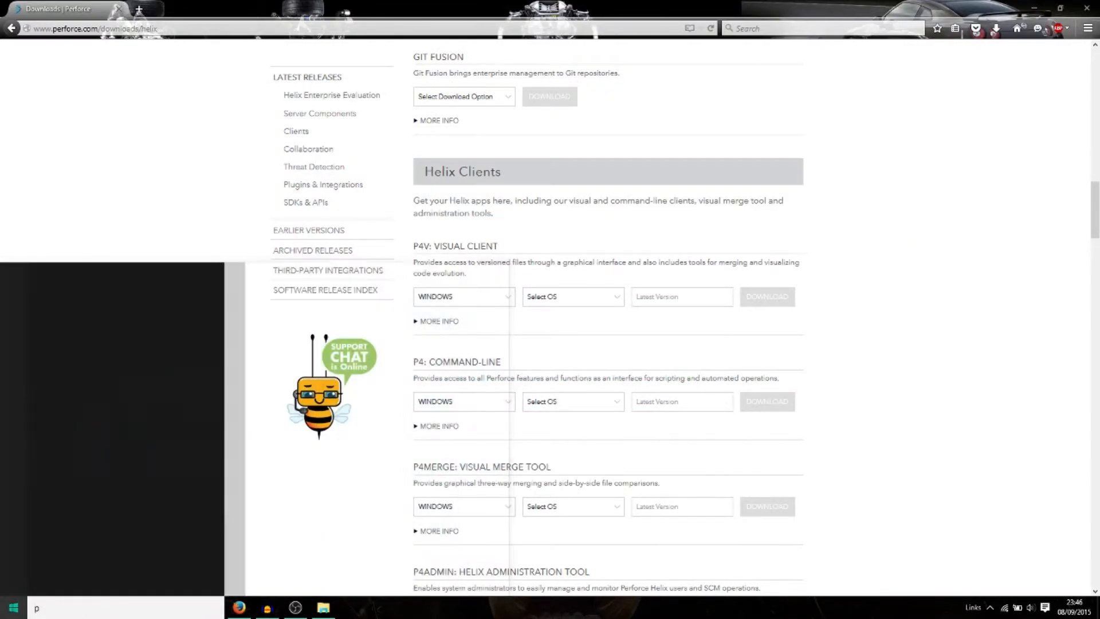
pyautogui.write('4a')
pyautogui.press('Return')
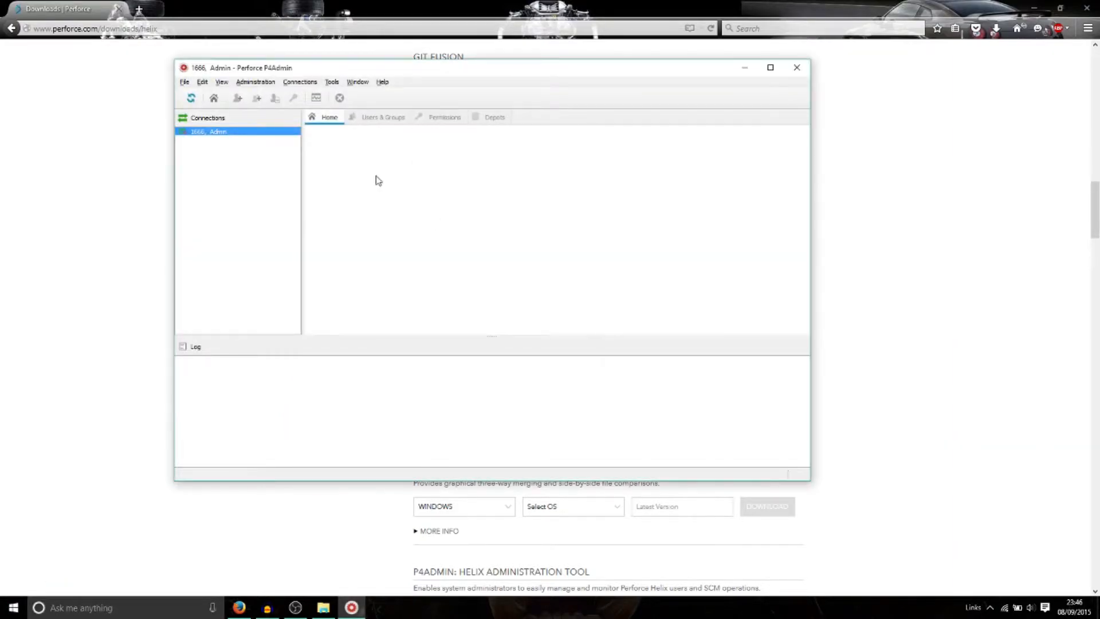
pyautogui.rightClick(253, 132)
pyautogui.click(251, 138)
pyautogui.rightClick(246, 137)
pyautogui.click(256, 141)
# Step: Create user Admin with full name, password and e-mail, then connect to 1666 as superuser
pyautogui.click(292, 83)
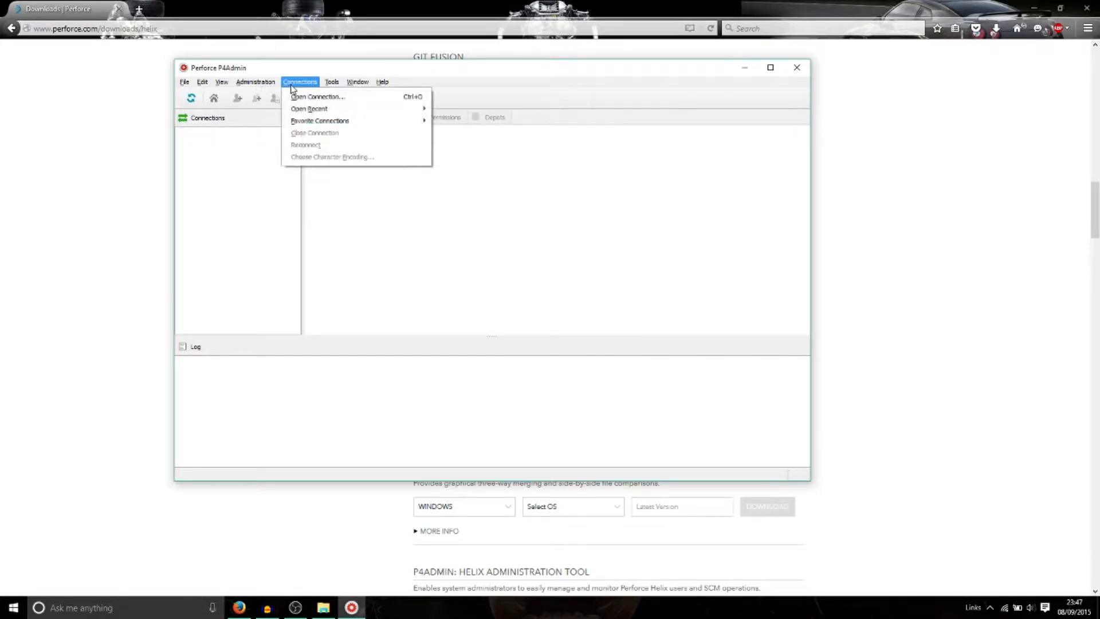
pyautogui.click(306, 97)
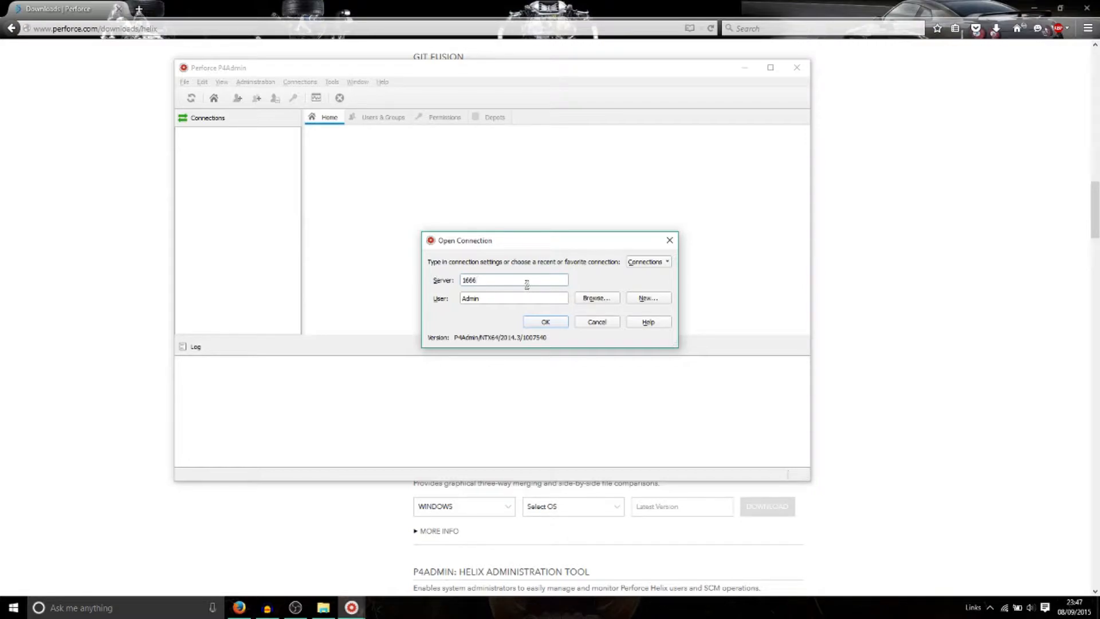
pyautogui.click(645, 301)
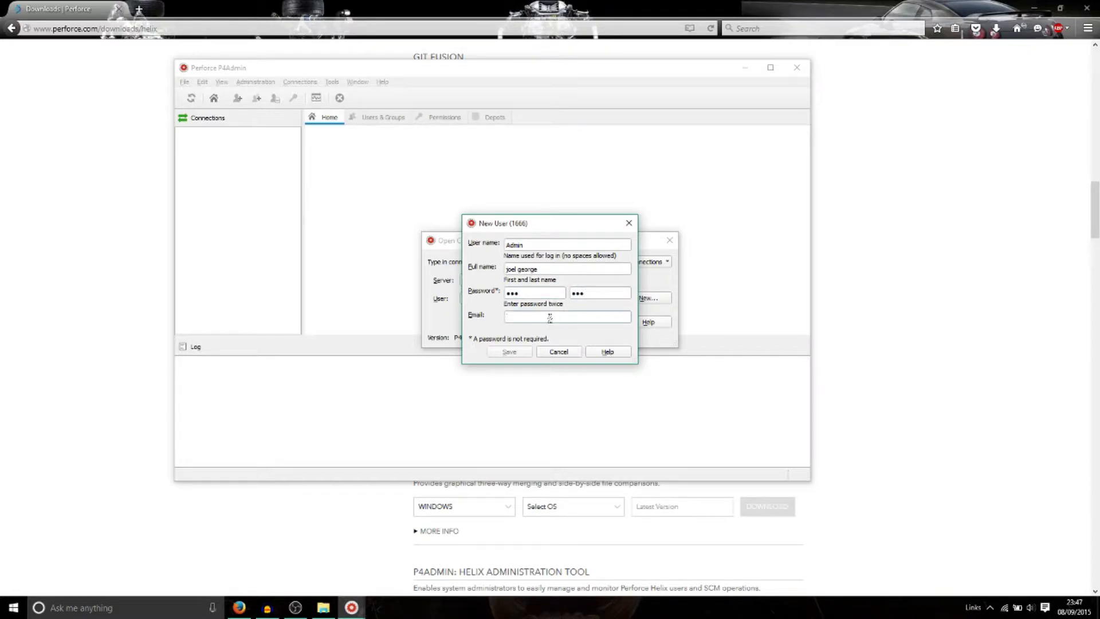
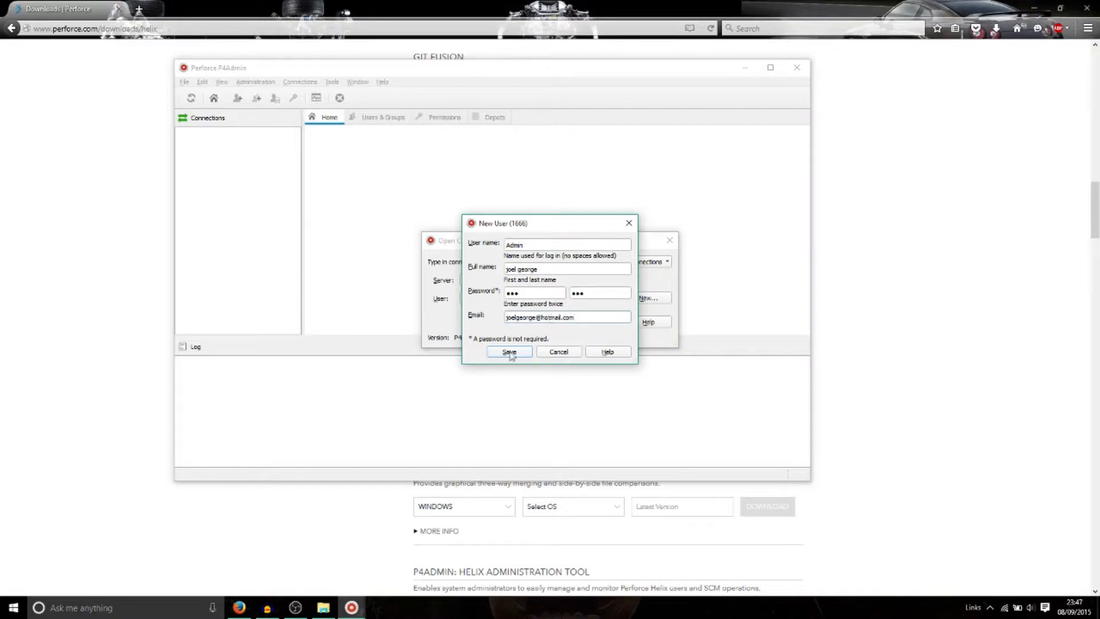
pyautogui.click(537, 317)
pyautogui.write('1995')
pyautogui.click(514, 353)
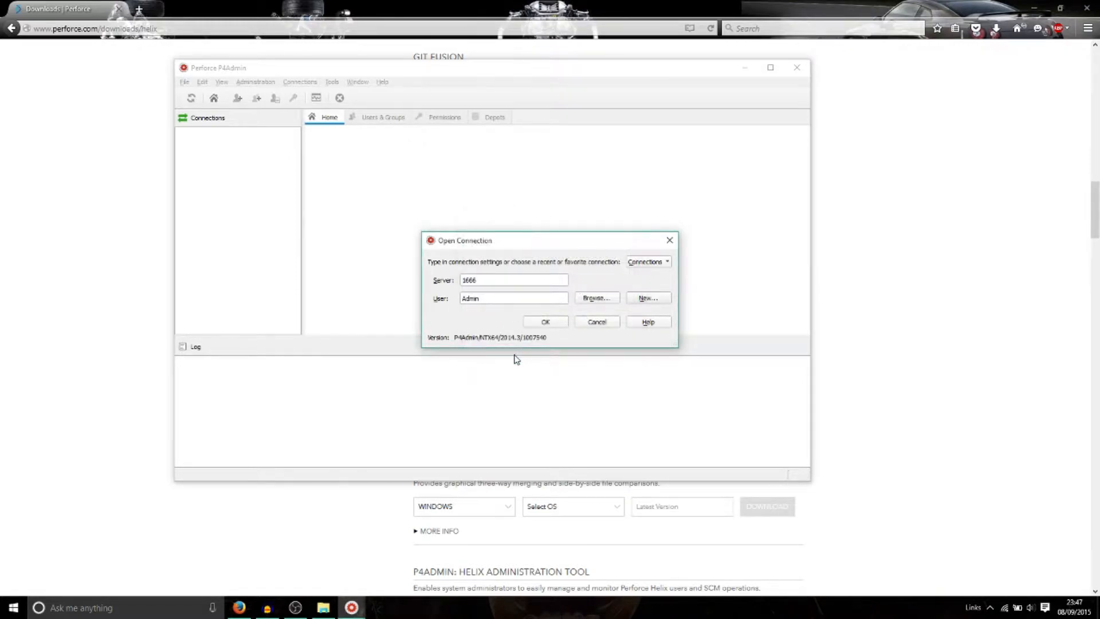
pyautogui.click(539, 322)
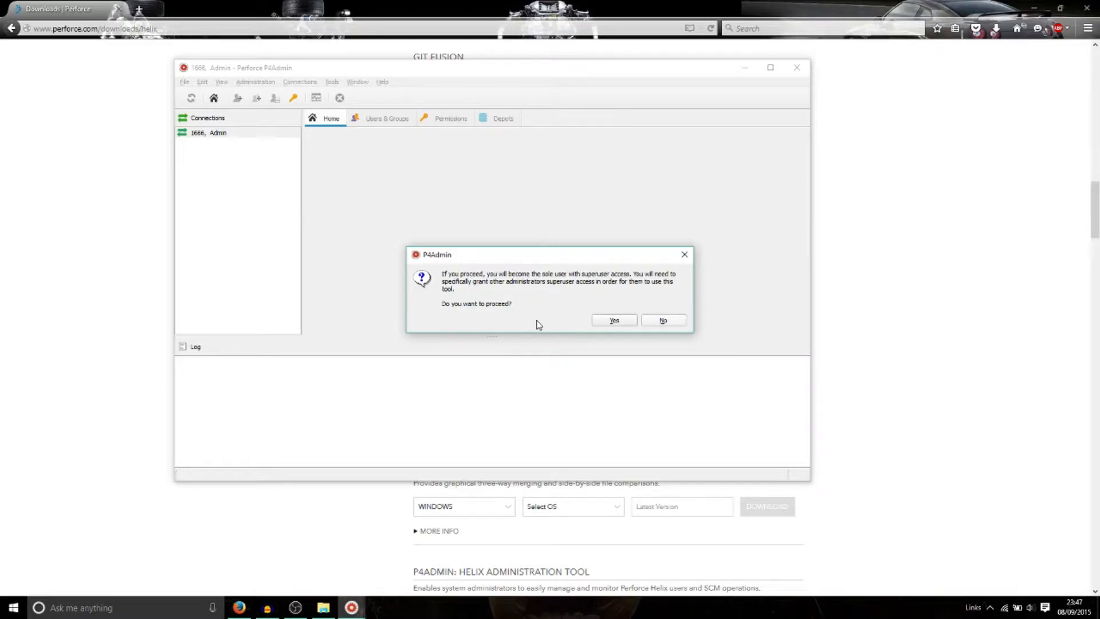
pyautogui.click(601, 324)
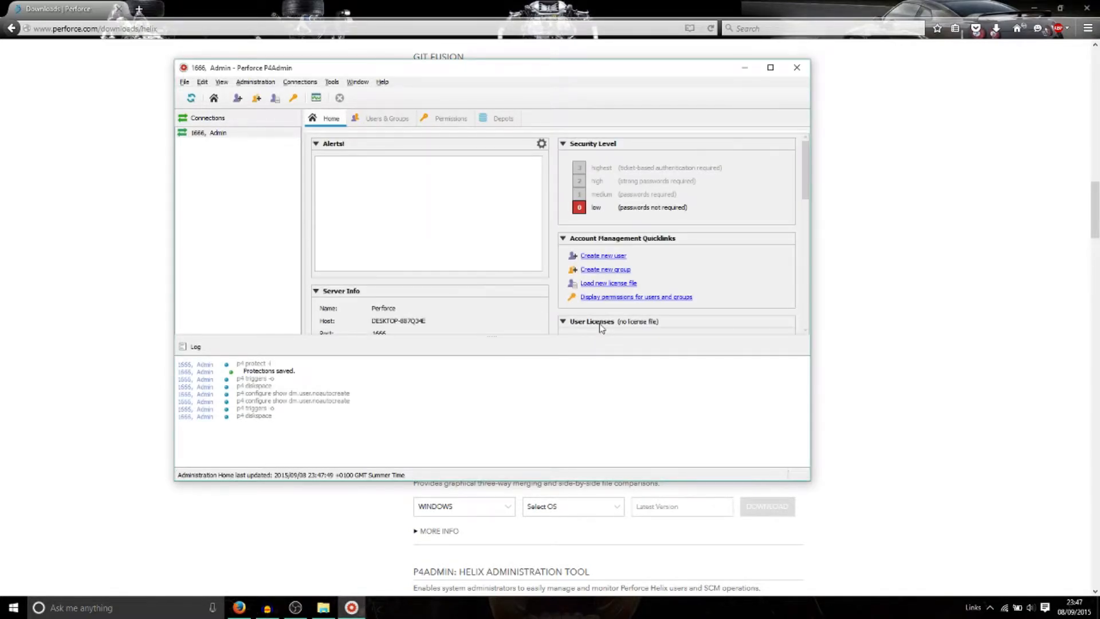
# Step: View Users & Groups and the Permissions table showing Admin's super access to the depot
pyautogui.click(392, 120)
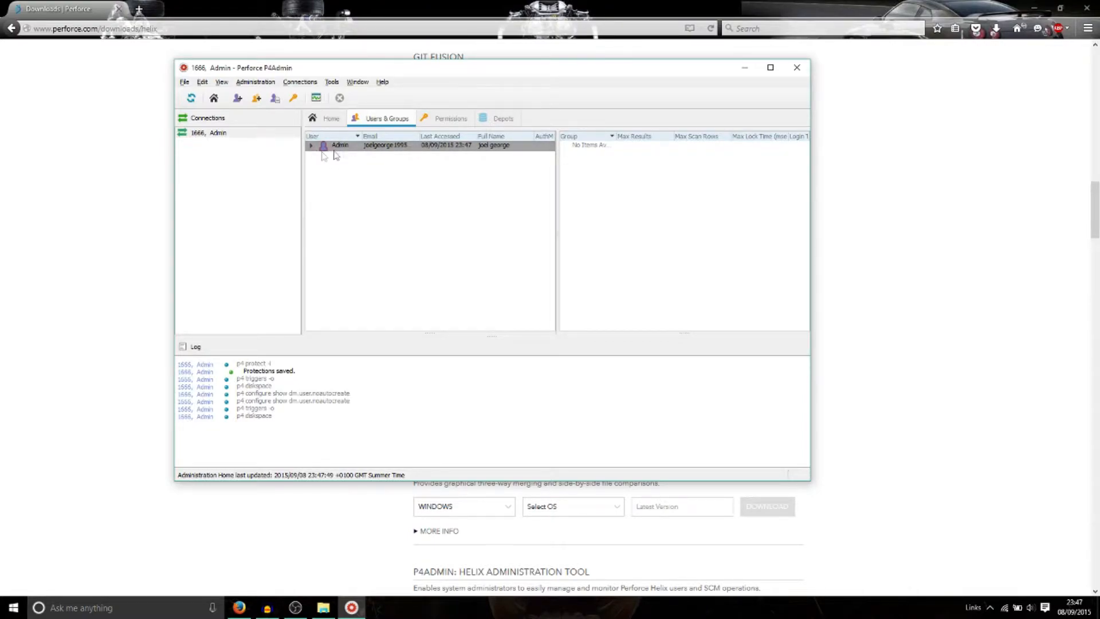
pyautogui.click(459, 119)
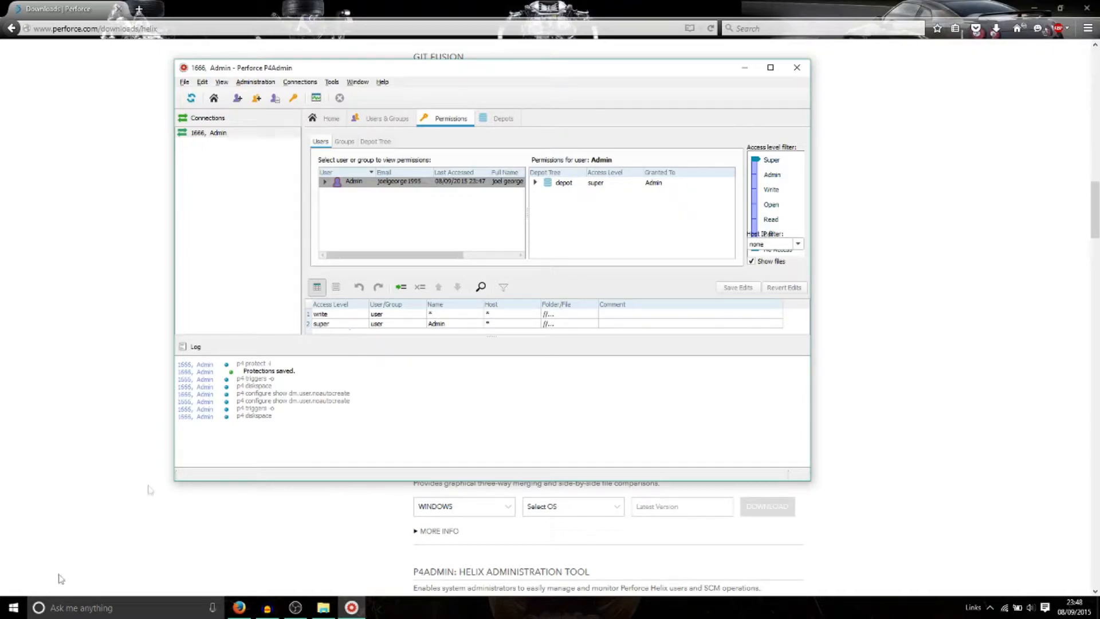
pyautogui.click(14, 607)
pyautogui.write('p4v')
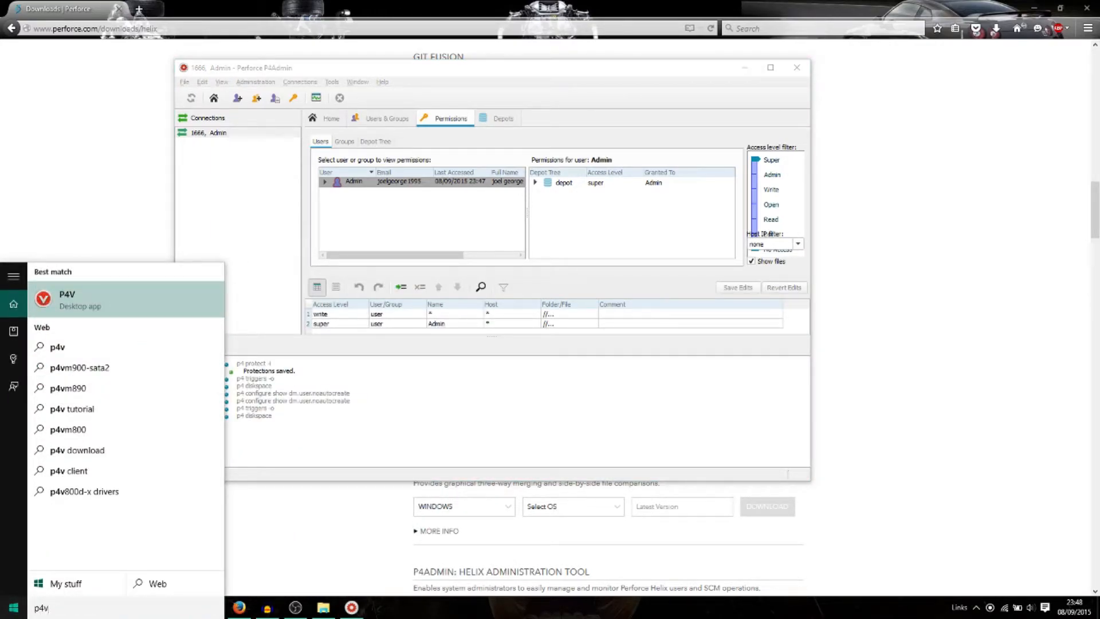
# Step: Launch P4V and connect to server 1666 as user Admin, chosen from the user list
pyautogui.click(150, 290)
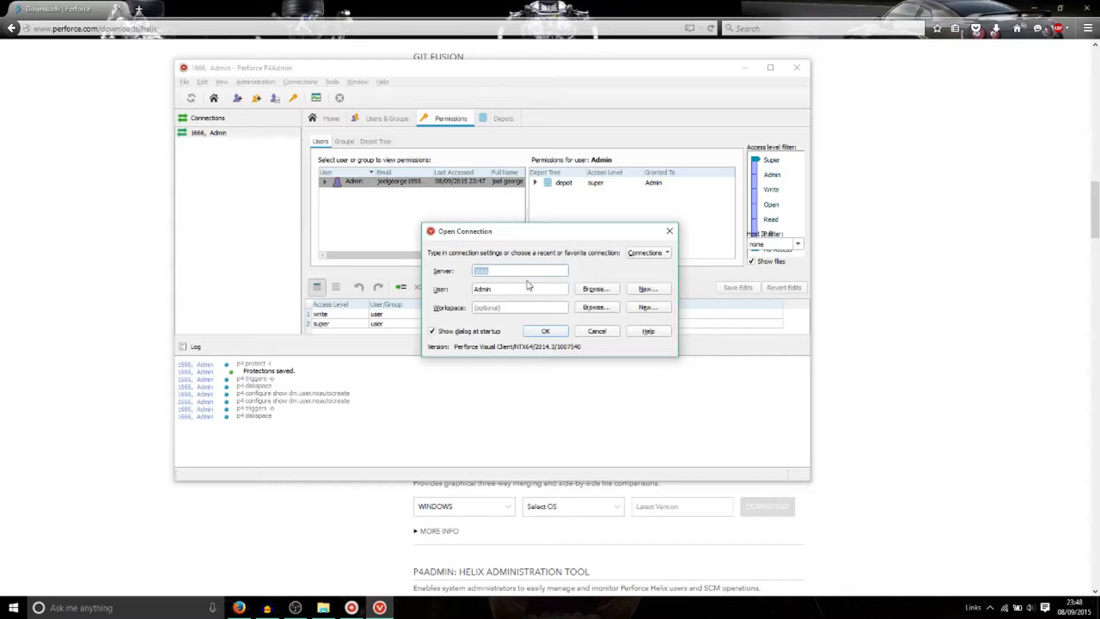
pyautogui.click(590, 296)
pyautogui.click(419, 255)
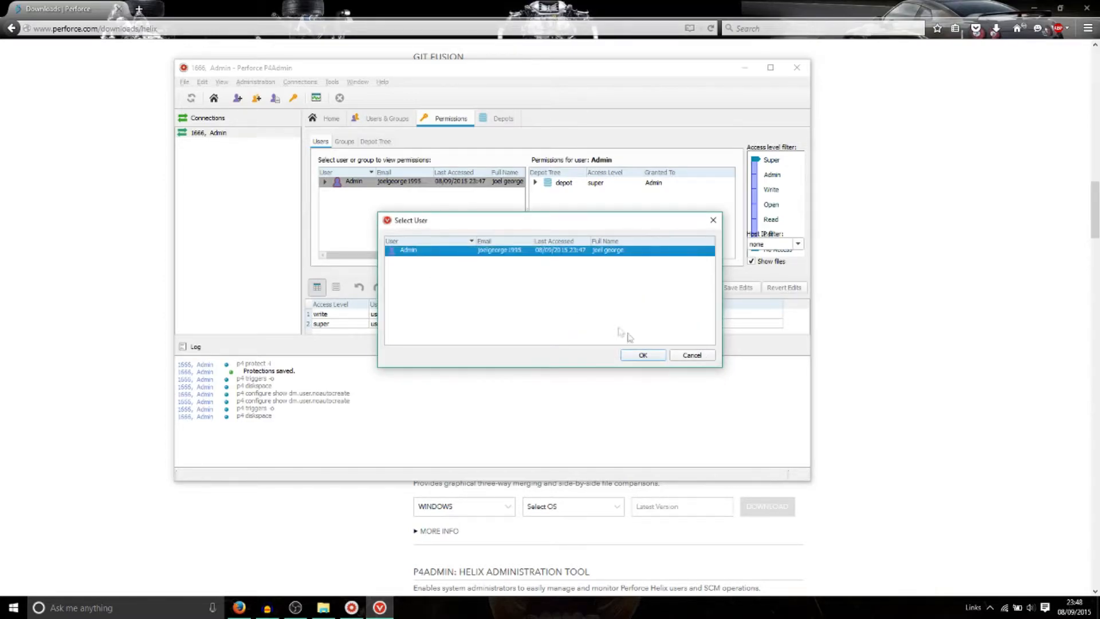
pyautogui.click(636, 355)
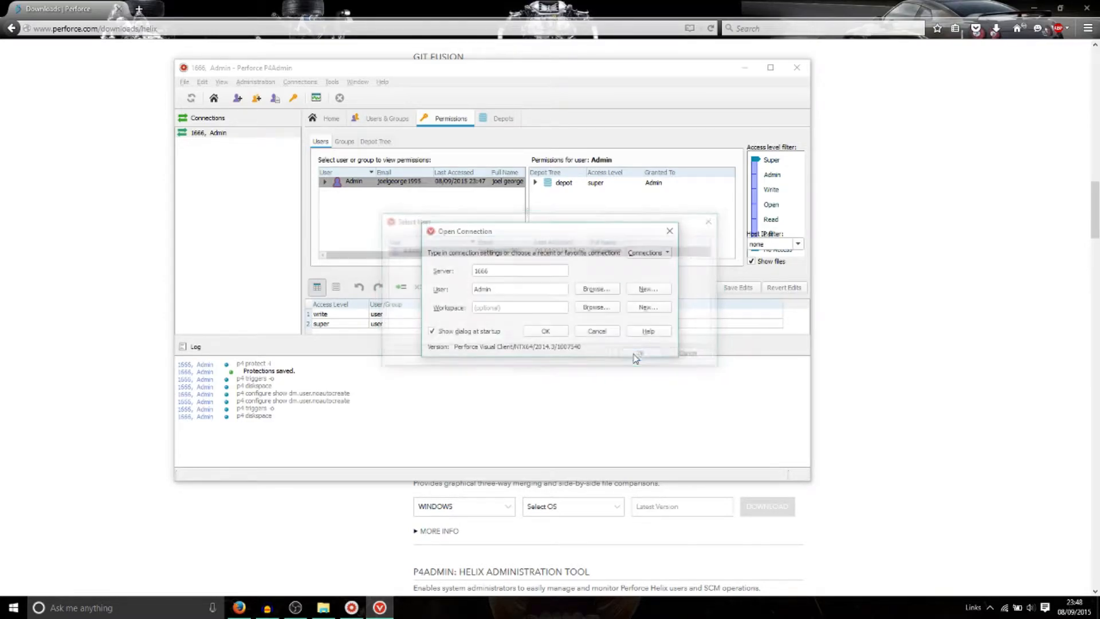
pyautogui.click(554, 331)
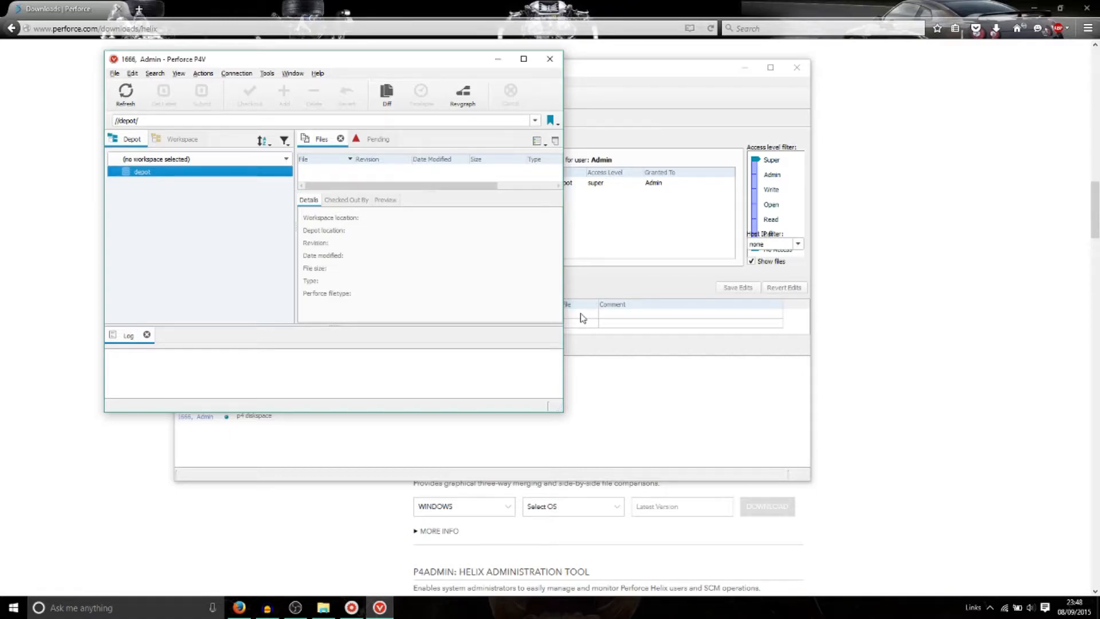
# Step: Try switching to the existing AdminWorkspace and dismiss the resulting error
pyautogui.click(170, 139)
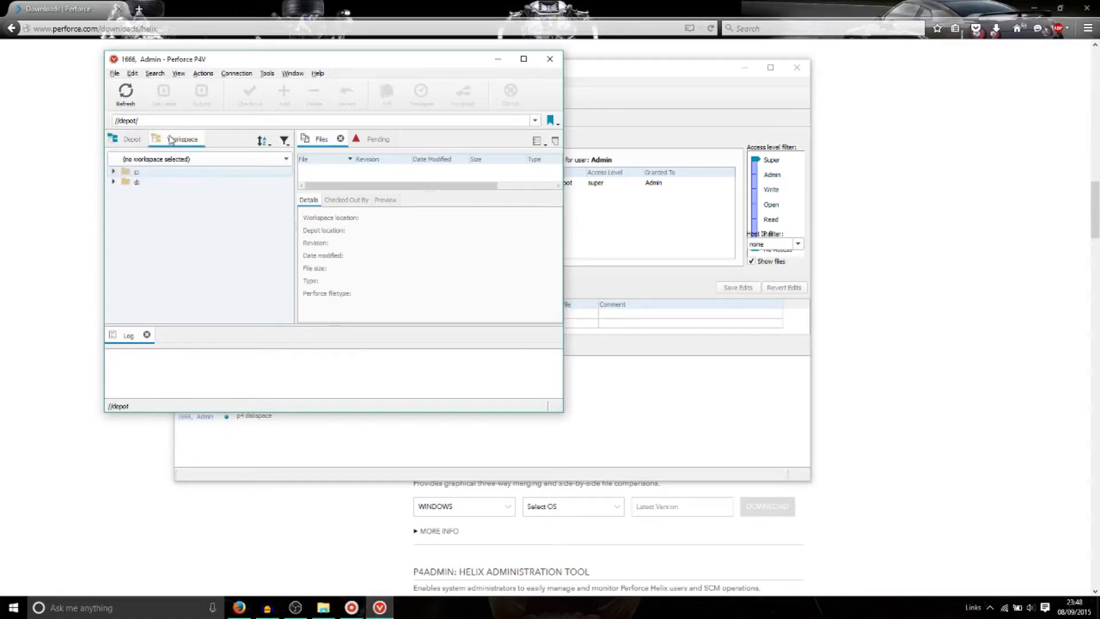
pyautogui.click(165, 162)
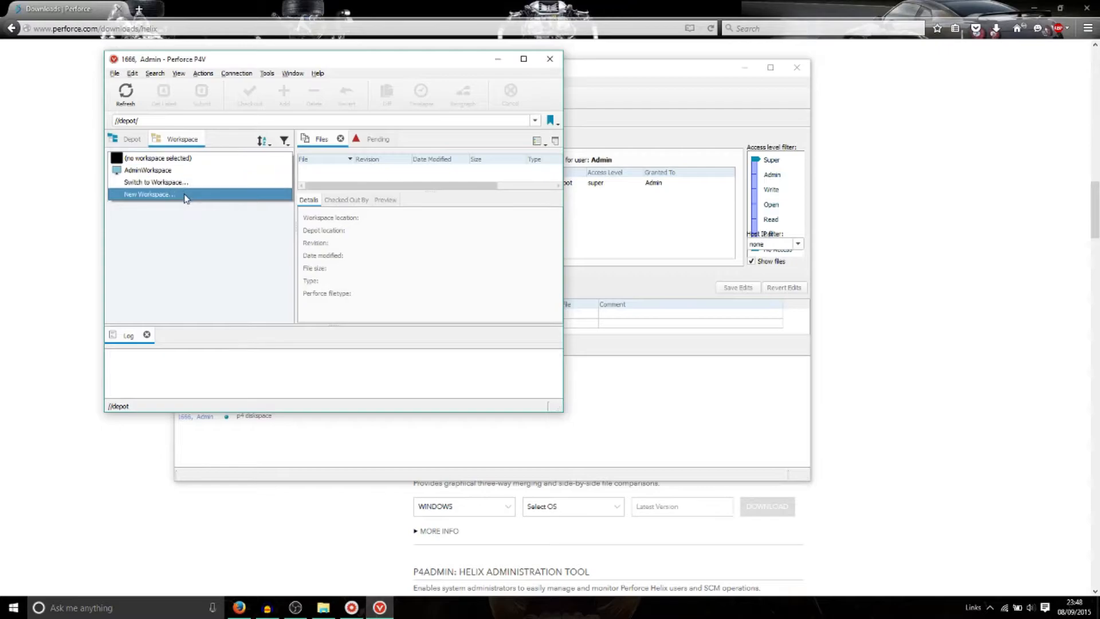
pyautogui.click(148, 170)
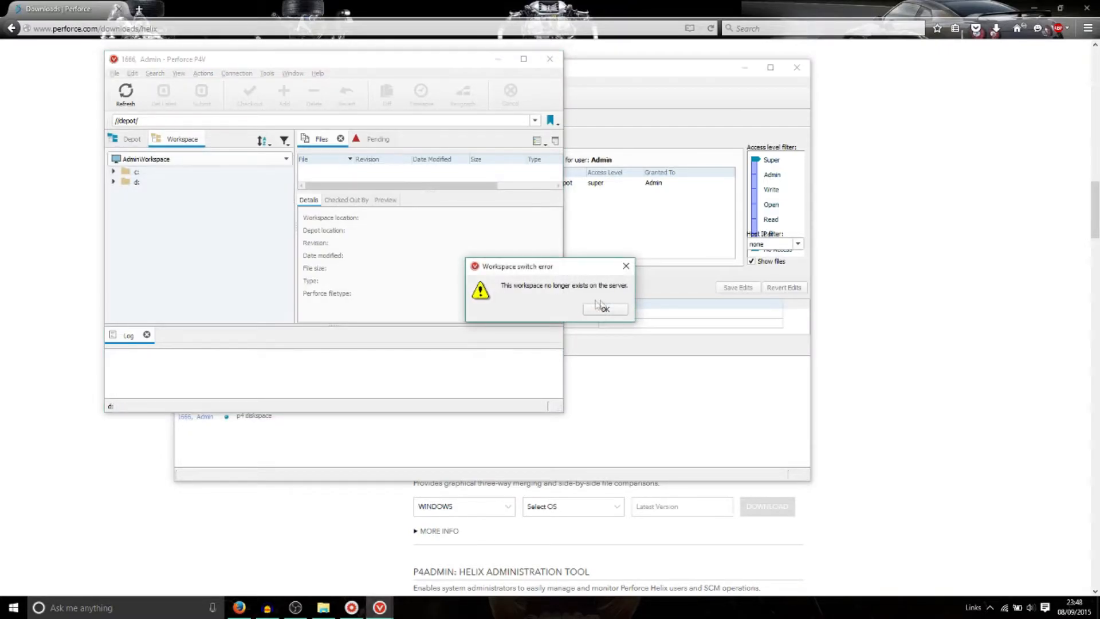
pyautogui.click(598, 308)
pyautogui.click(240, 162)
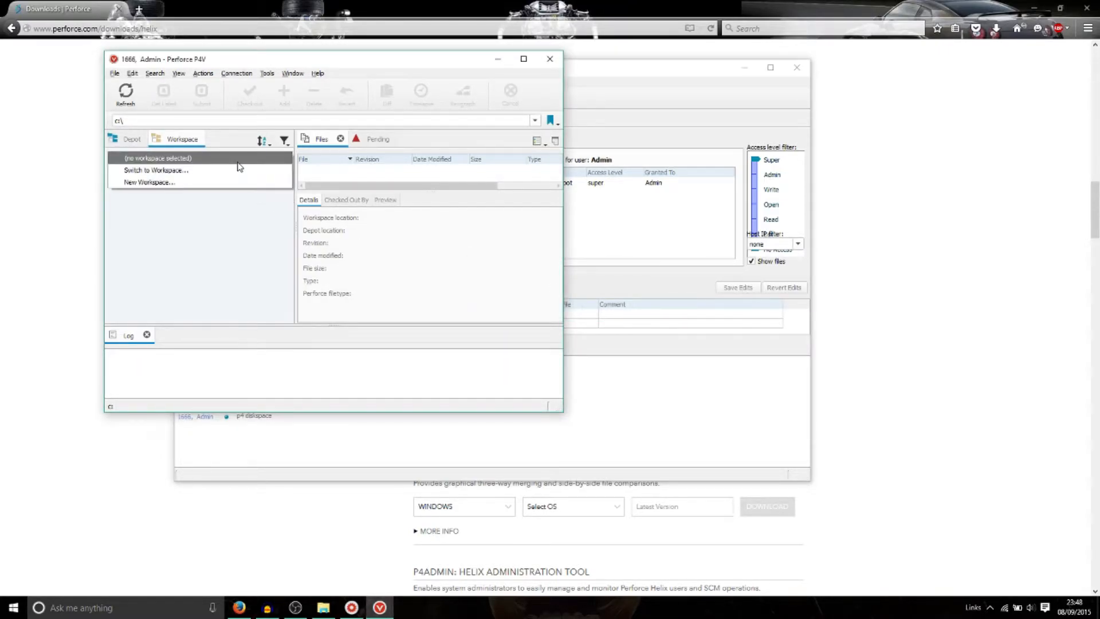
# Step: Define a new workspace named AdminWorkspace rooted at Documents\Tutorial, which prompts for another location
pyautogui.click(188, 186)
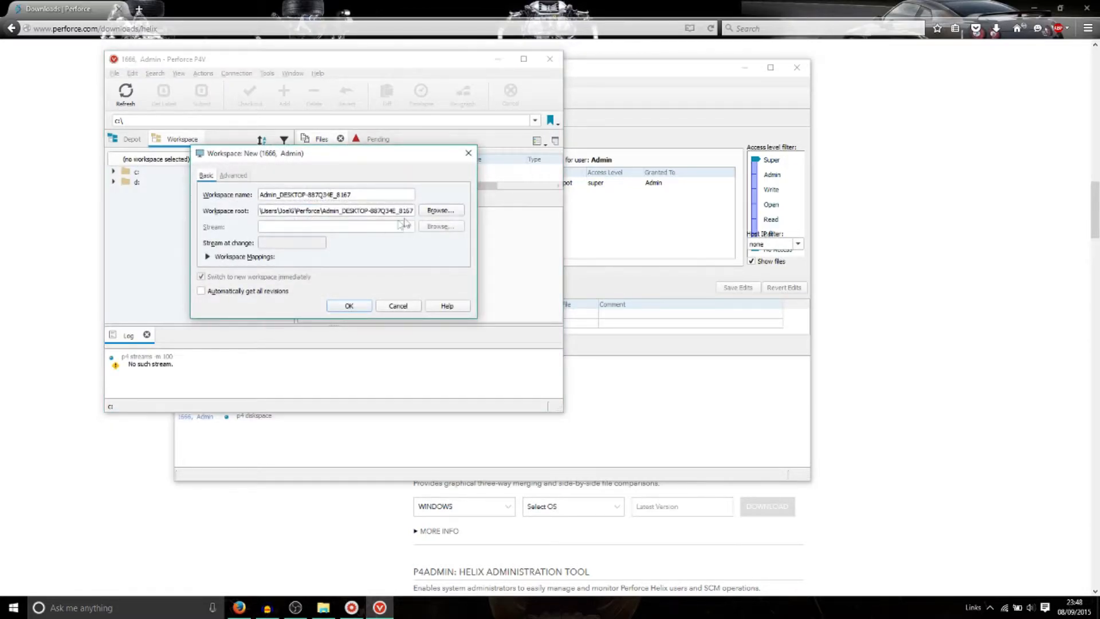
pyautogui.click(427, 213)
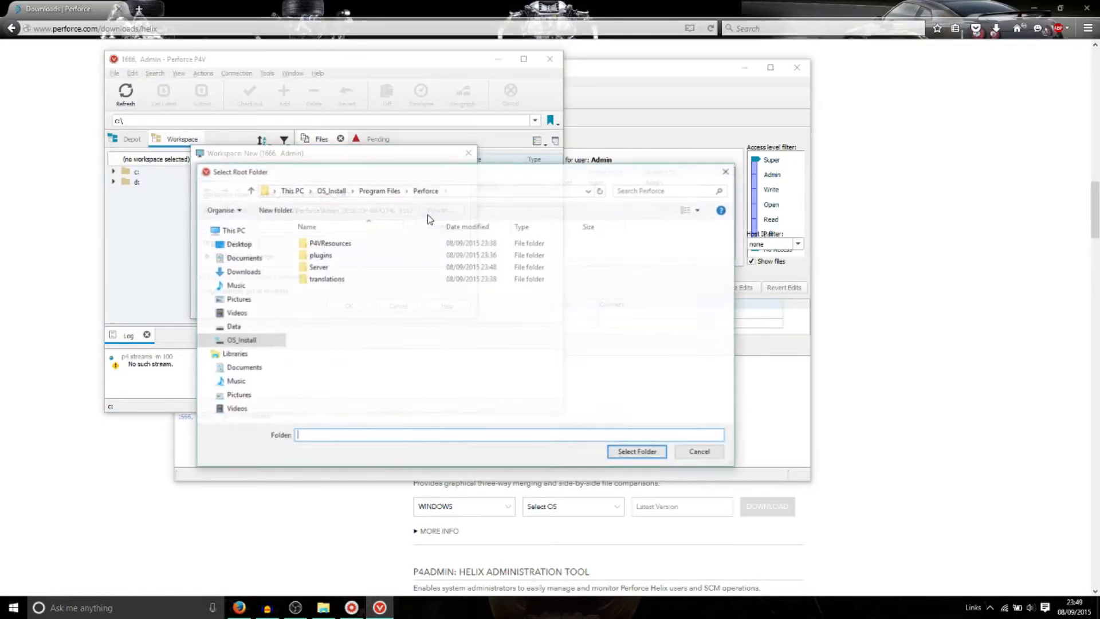
pyautogui.click(243, 257)
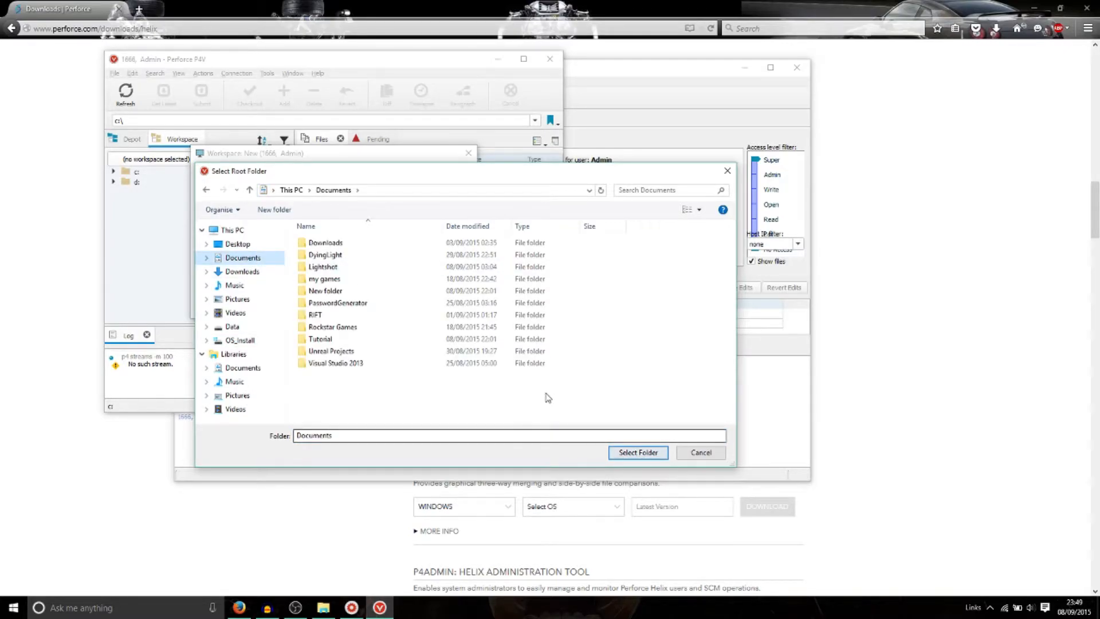
pyautogui.click(427, 338)
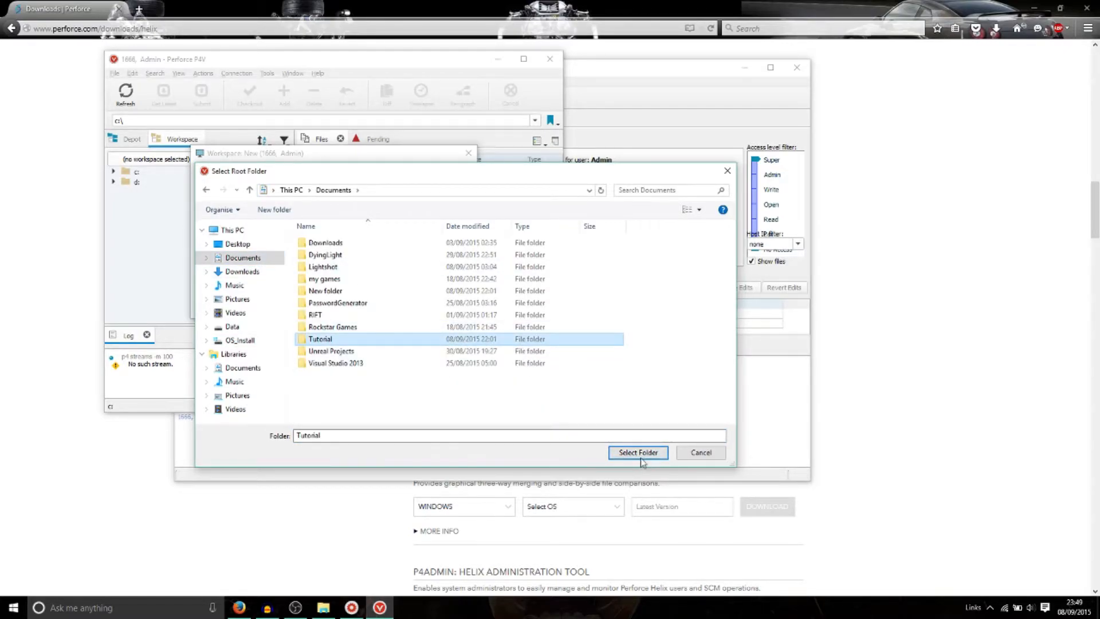
pyautogui.click(638, 452)
pyautogui.moveTo(385, 194); pyautogui.dragTo(212, 193)
pyautogui.write('AdminWorkspace')
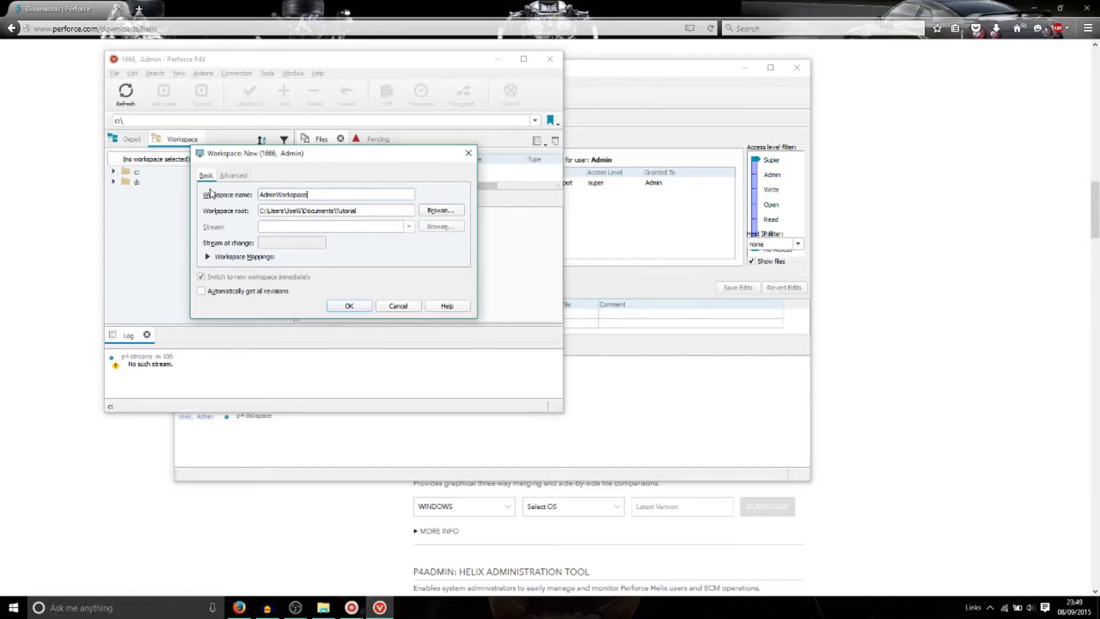
pyautogui.click(351, 303)
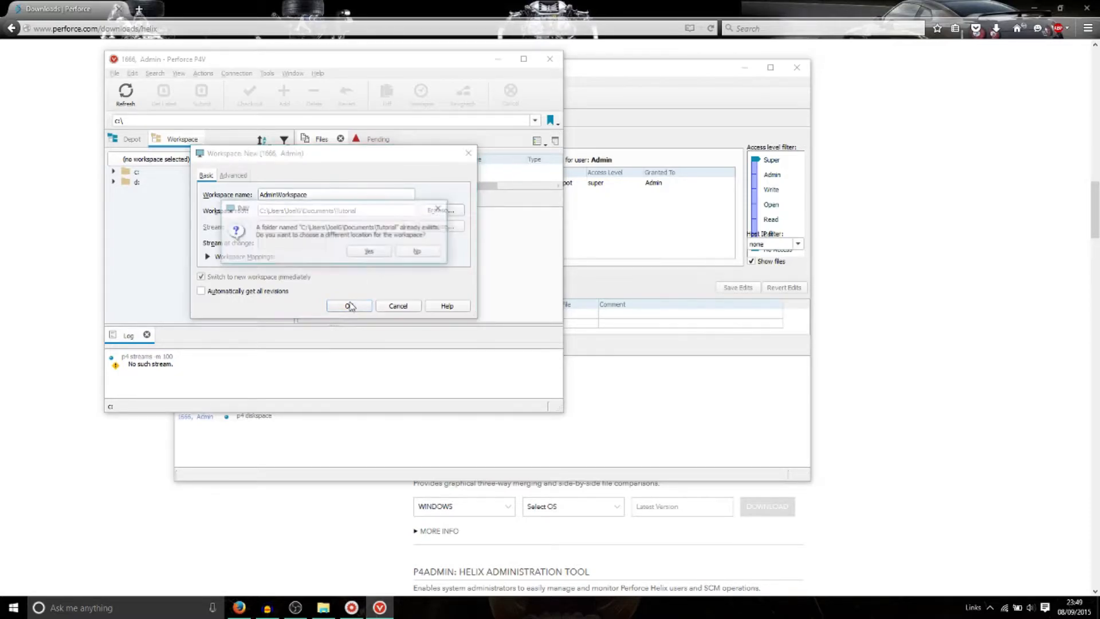
pyautogui.click(383, 255)
# Step: Delete the leftover Downloads folder inside Tutorial, then create AdminWorkspace with Tutorial as root
pyautogui.click(437, 214)
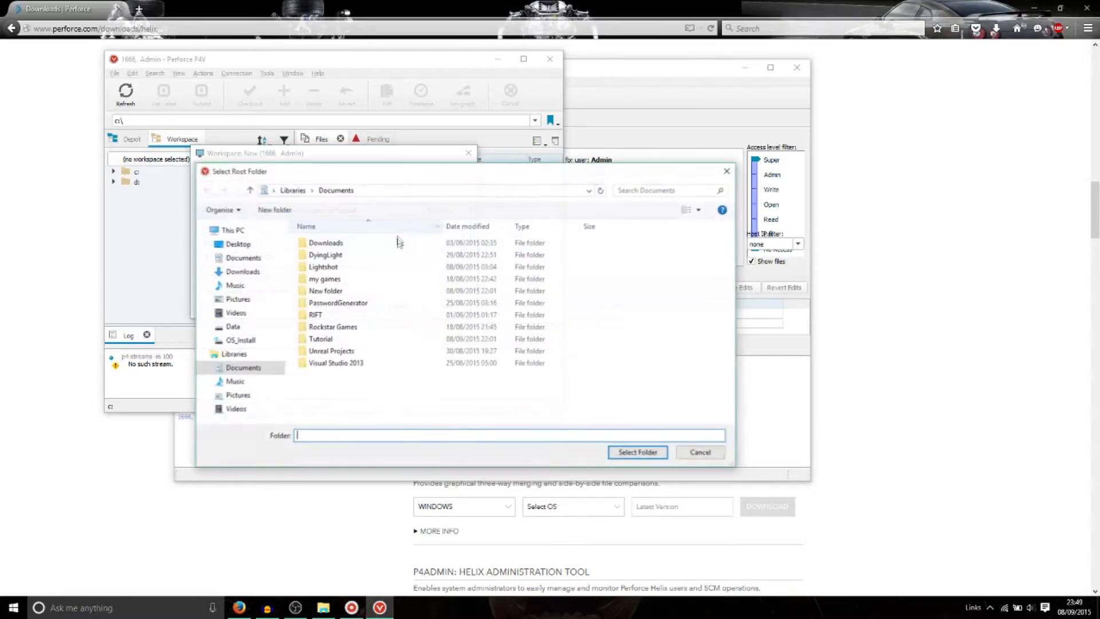
pyautogui.click(385, 338)
pyautogui.click(387, 340)
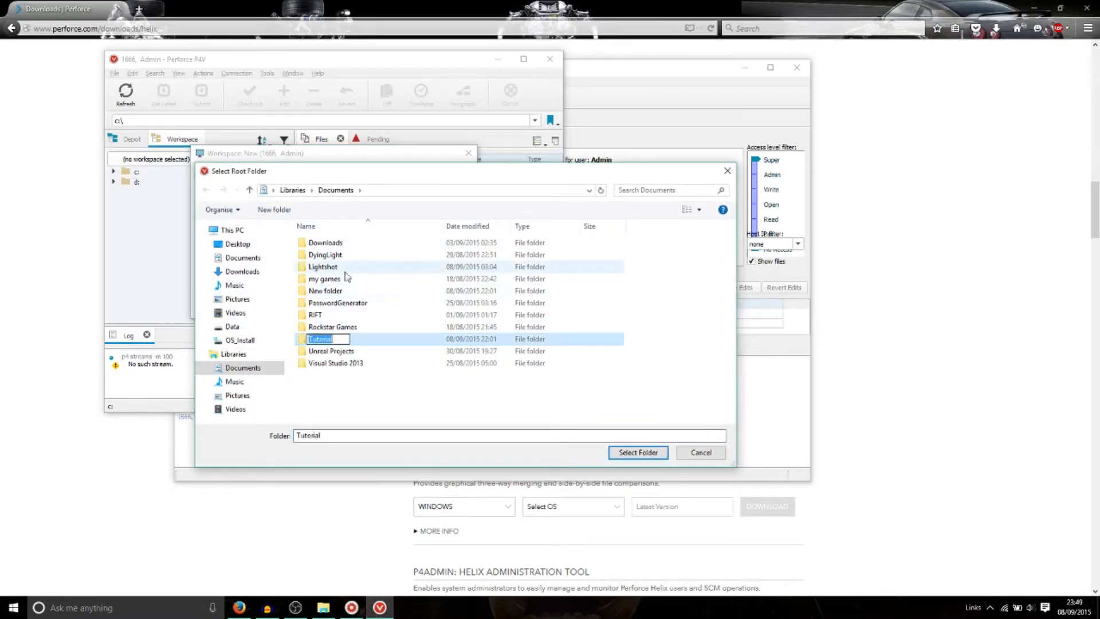
pyautogui.doubleClick(377, 339)
pyautogui.click(323, 245)
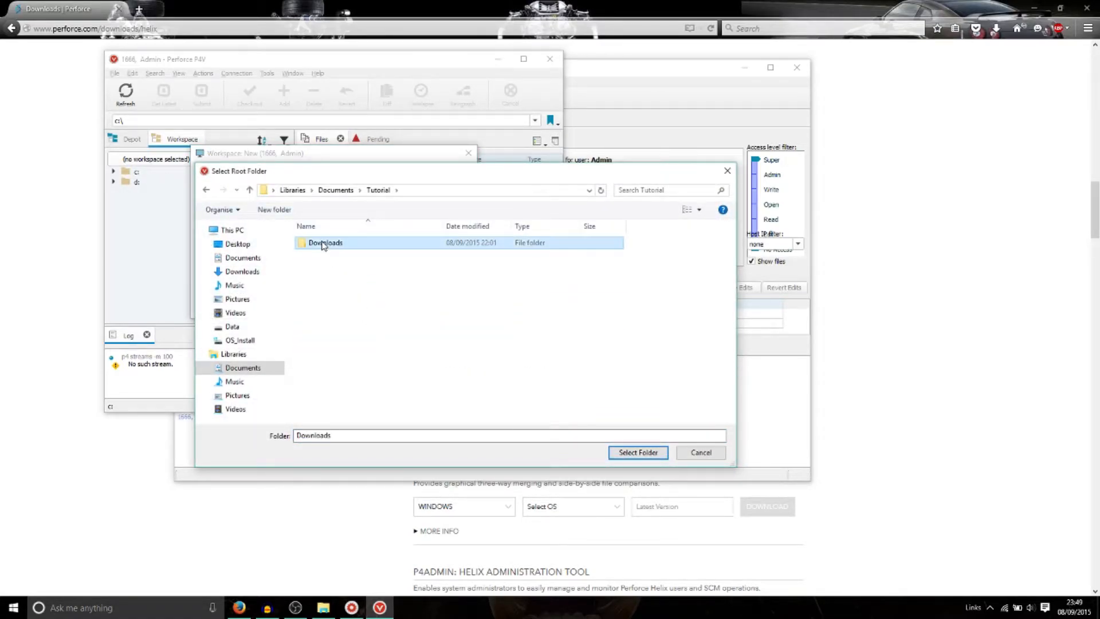
pyautogui.press('Delete')
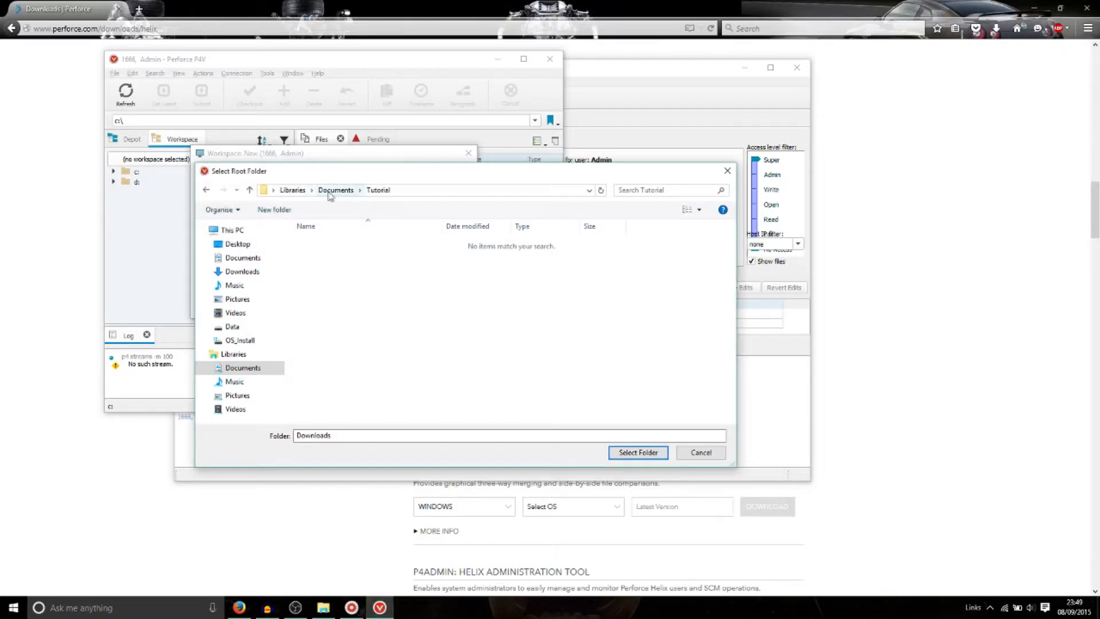
pyautogui.click(335, 189)
pyautogui.click(320, 339)
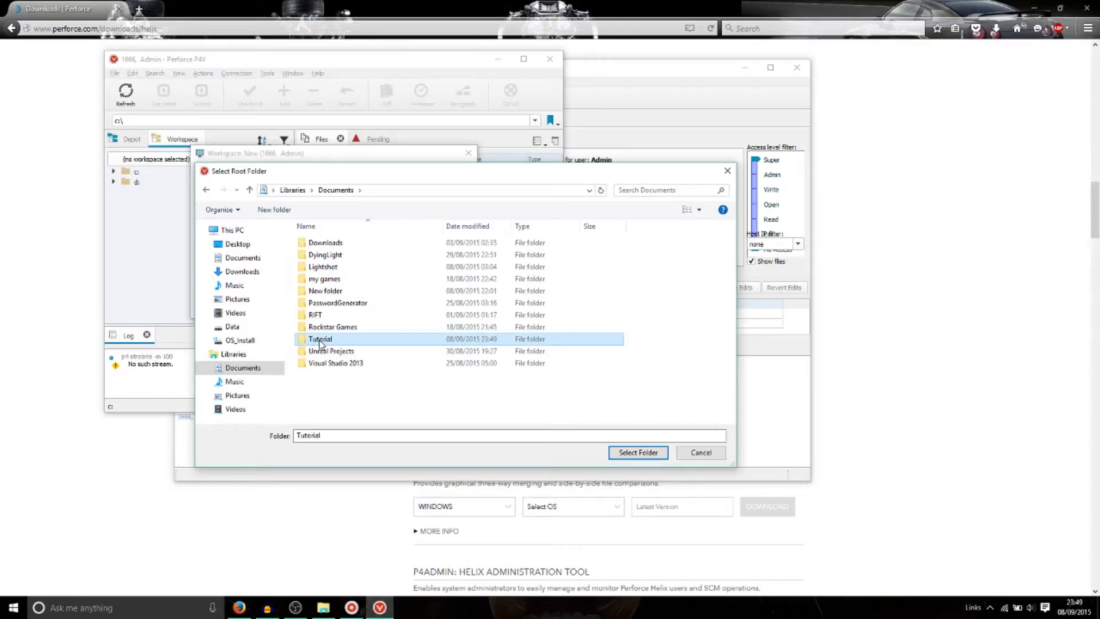
pyautogui.click(638, 451)
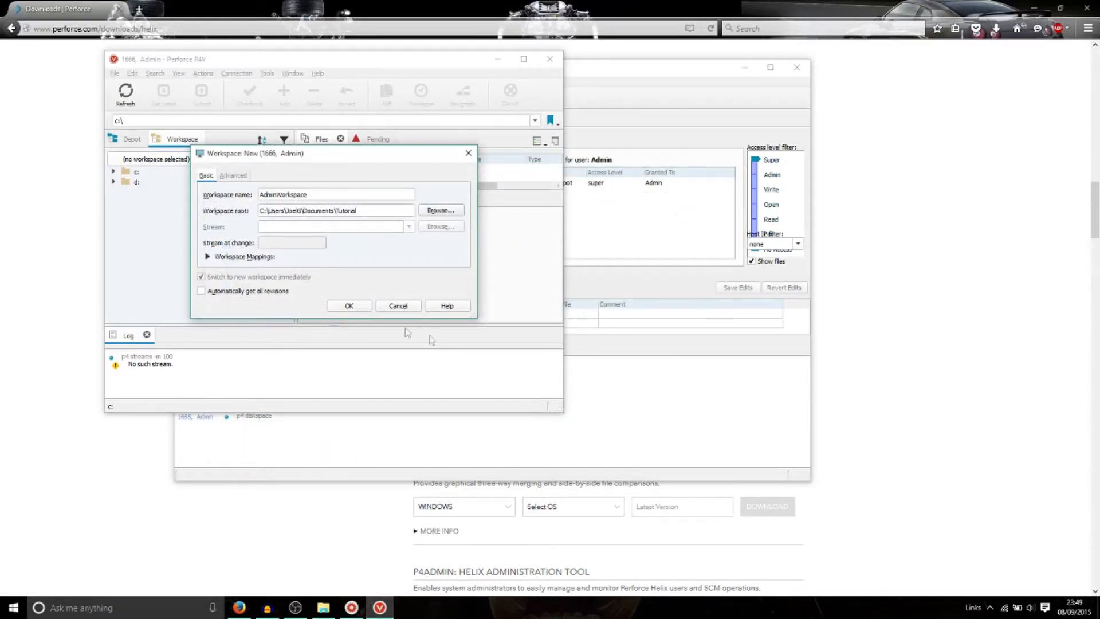
pyautogui.click(353, 306)
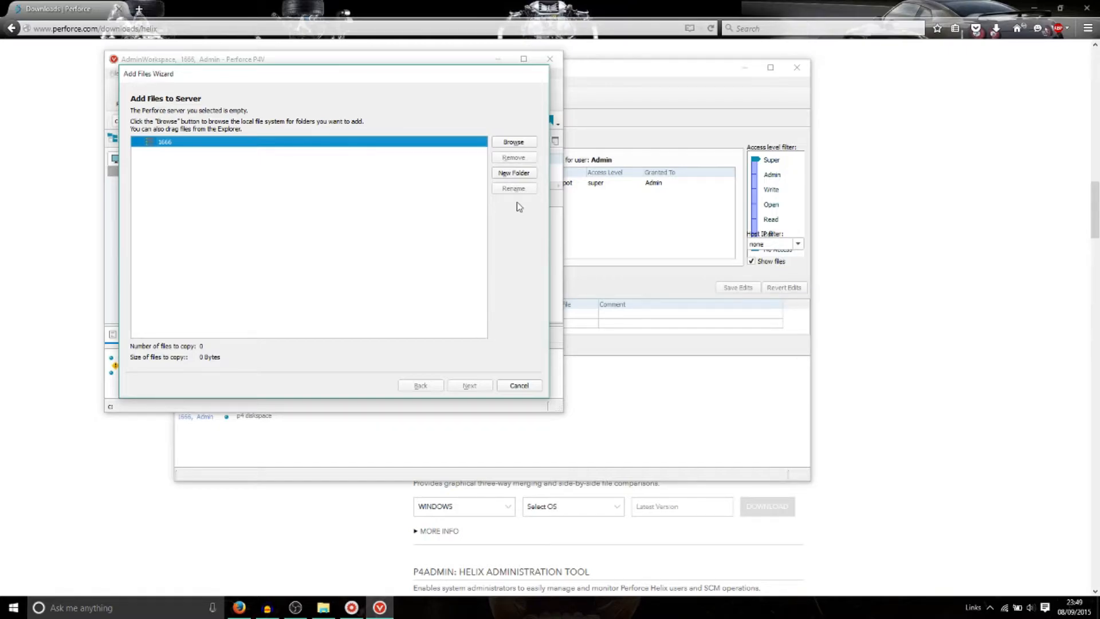
# Step: Add the Downloads folder's 2 files to a classic depot, submitting change 1
pyautogui.click(513, 142)
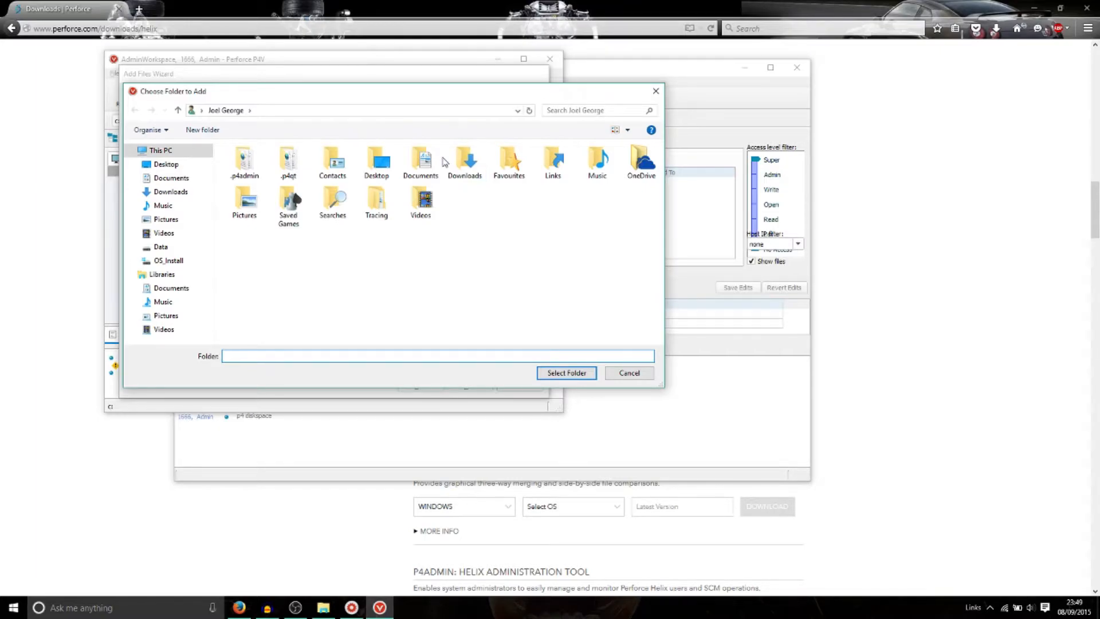
pyautogui.click(465, 162)
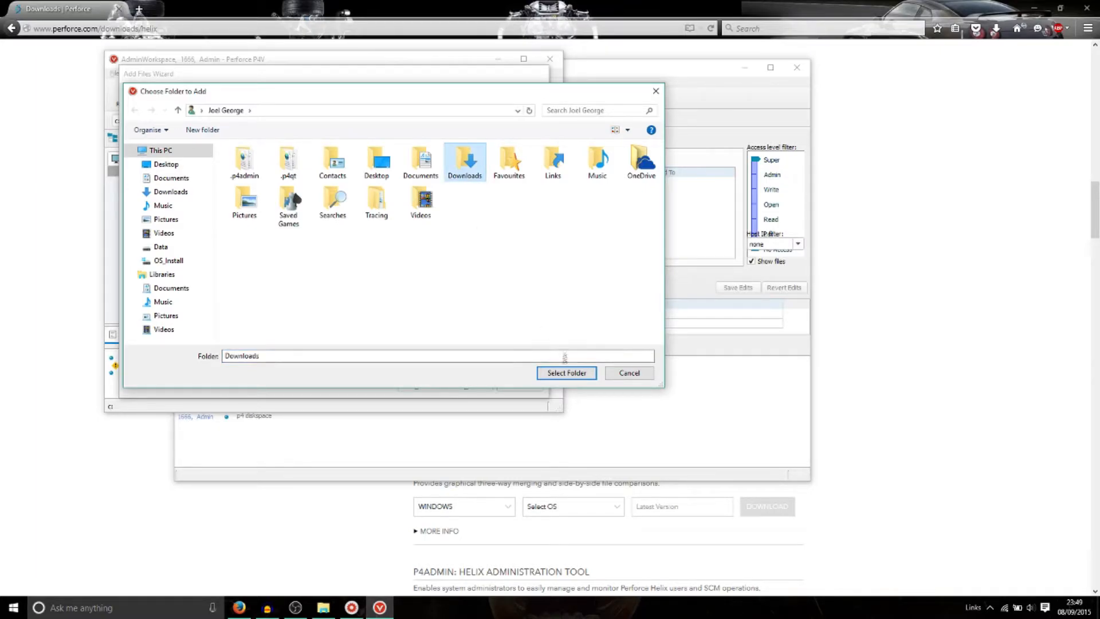
pyautogui.click(562, 373)
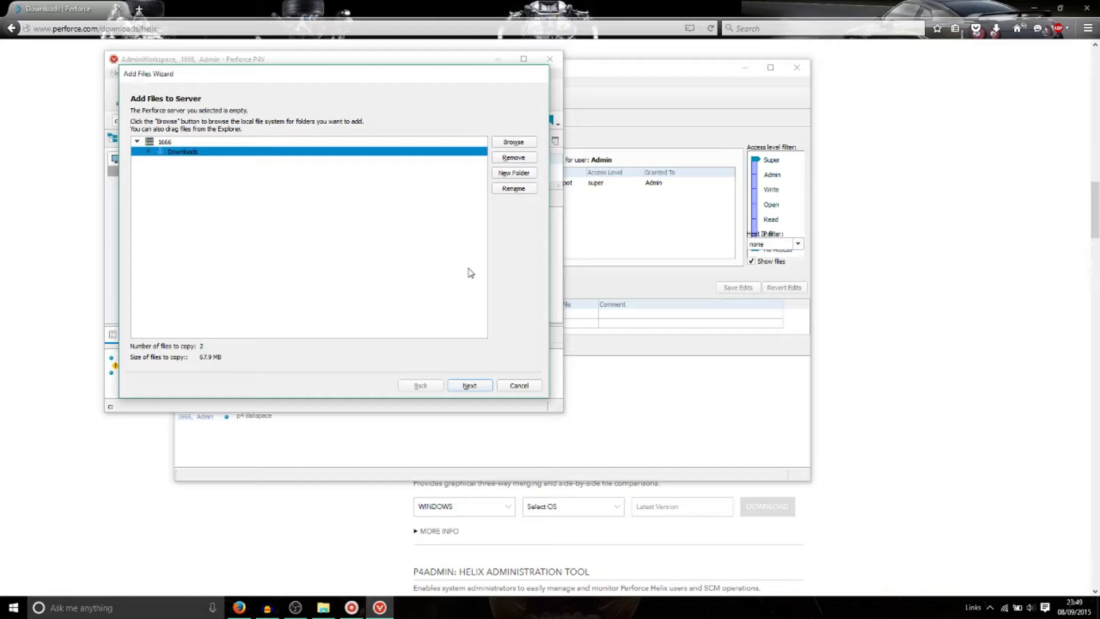
pyautogui.click(482, 387)
pyautogui.click(150, 180)
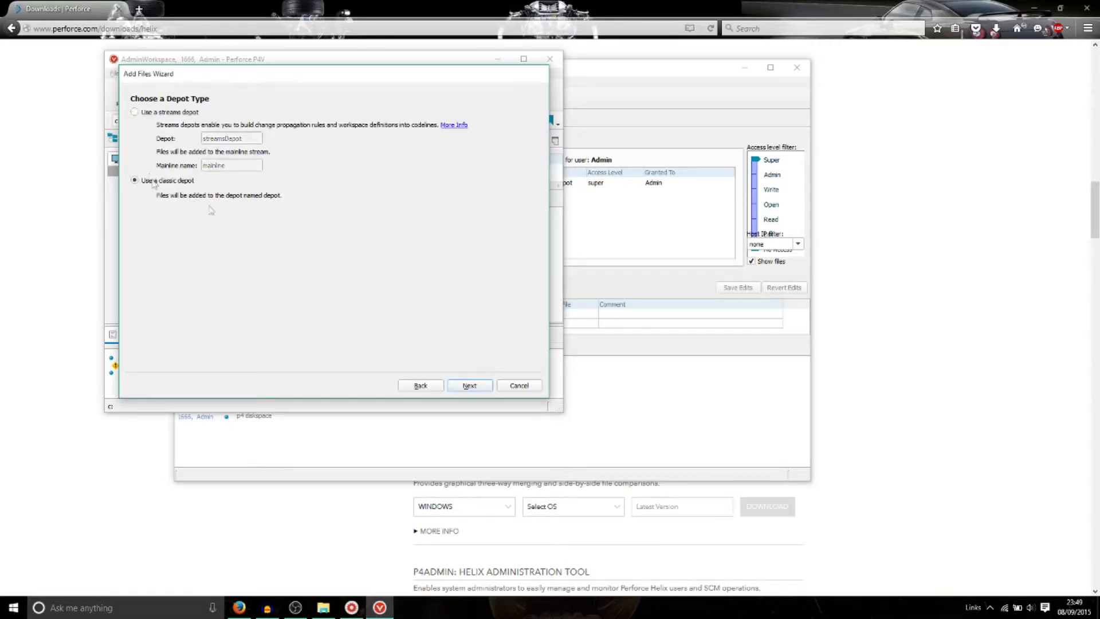
pyautogui.click(465, 386)
pyautogui.click(468, 386)
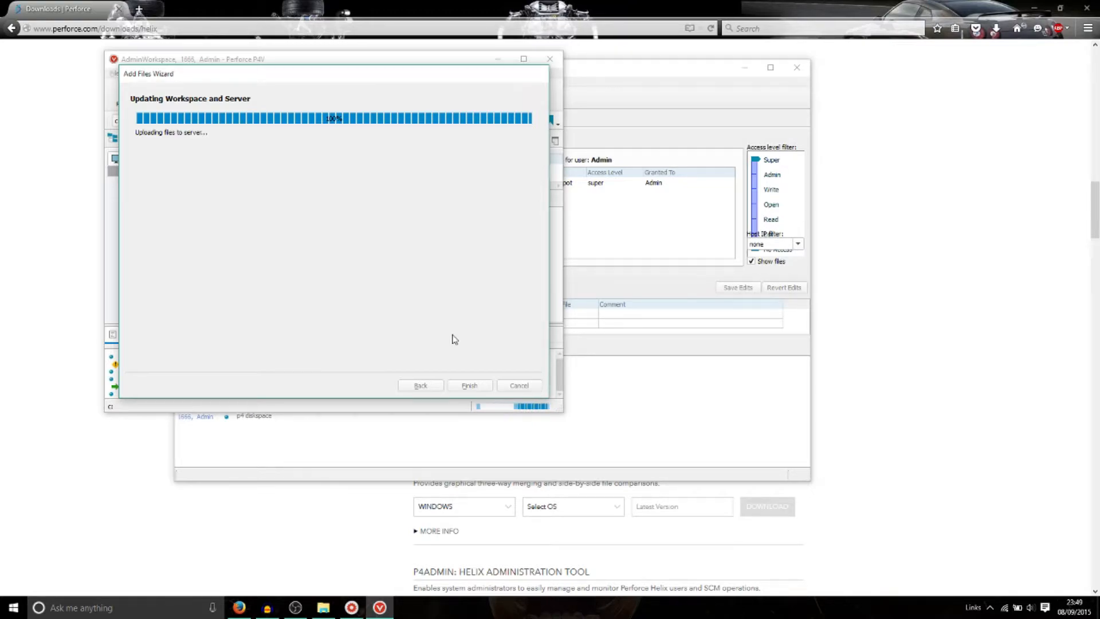
pyautogui.click(480, 385)
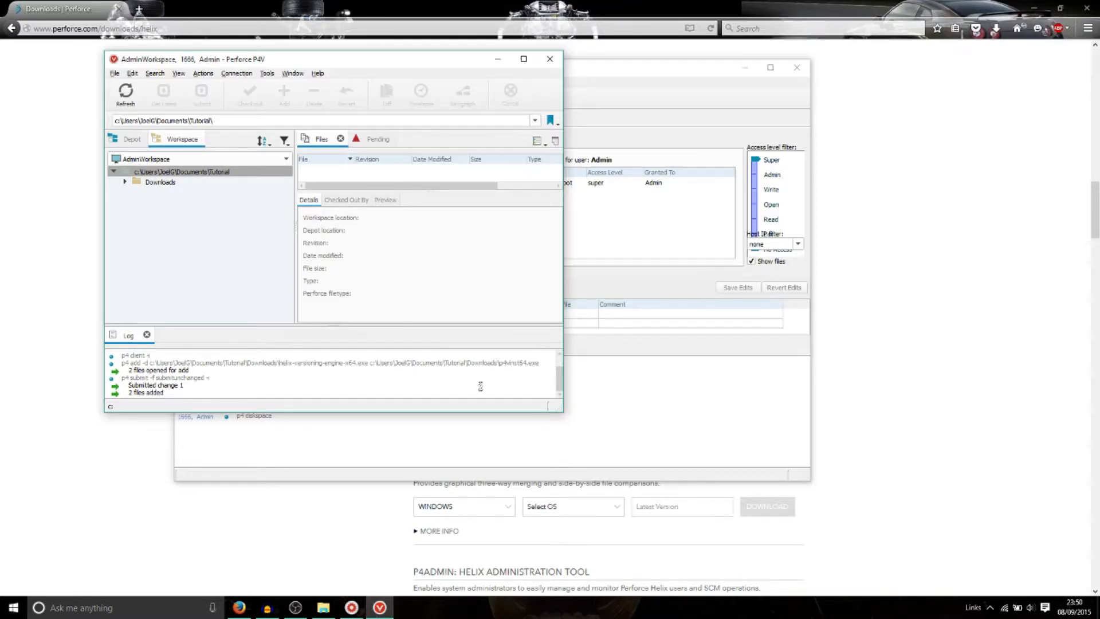
pyautogui.click(615, 62)
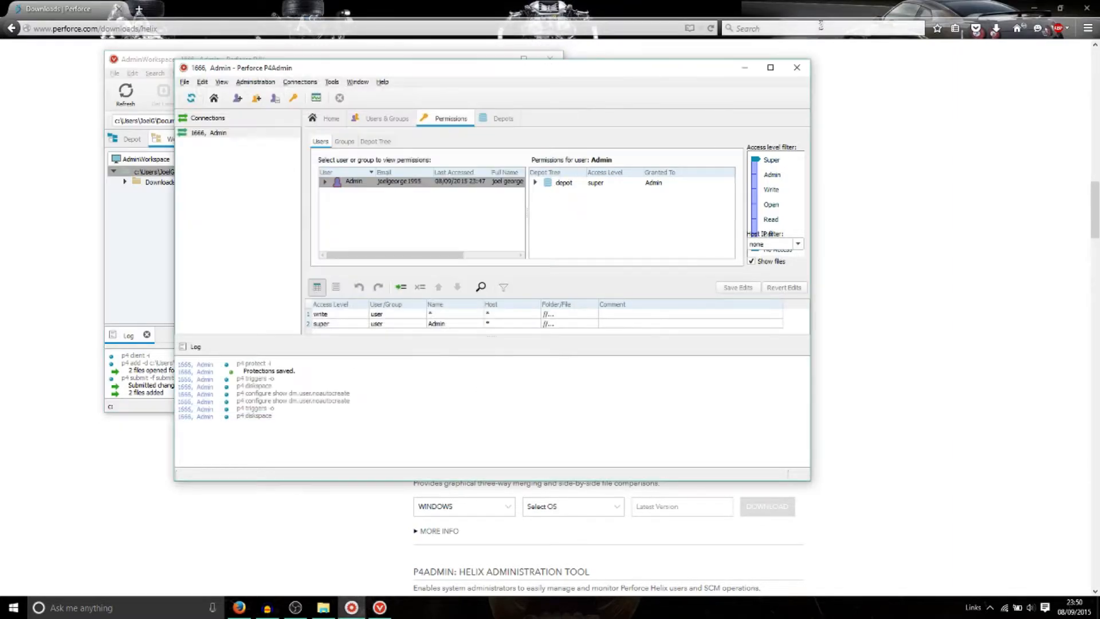
# Step: Close P4Admin and P4V, then relaunch P4Admin by searching 'p4a' from Start
pyautogui.click(806, 72)
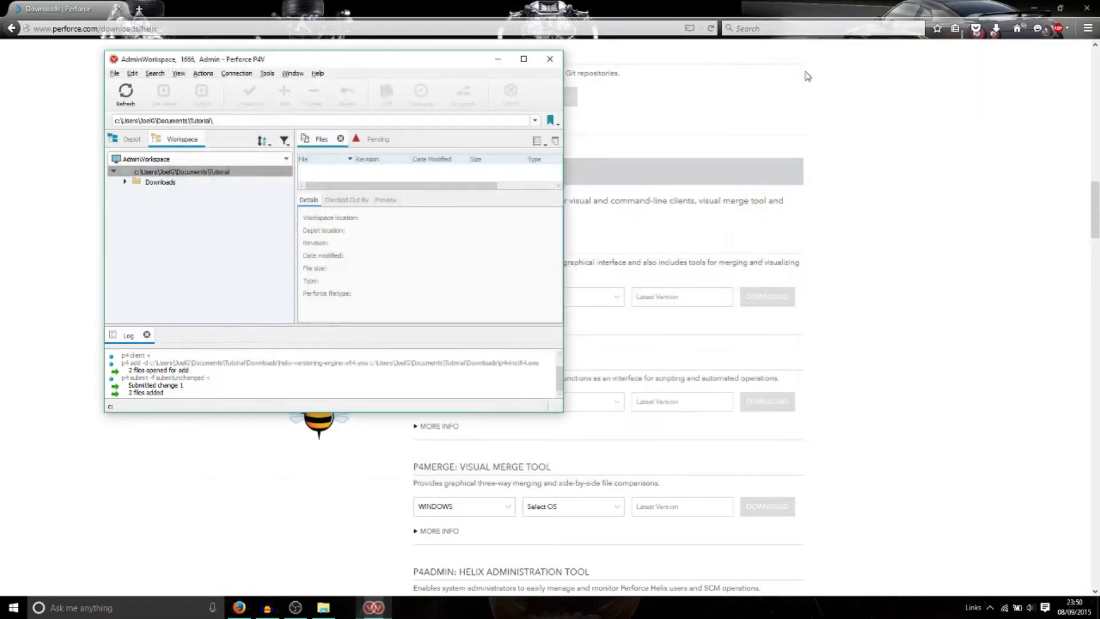
pyautogui.click(553, 62)
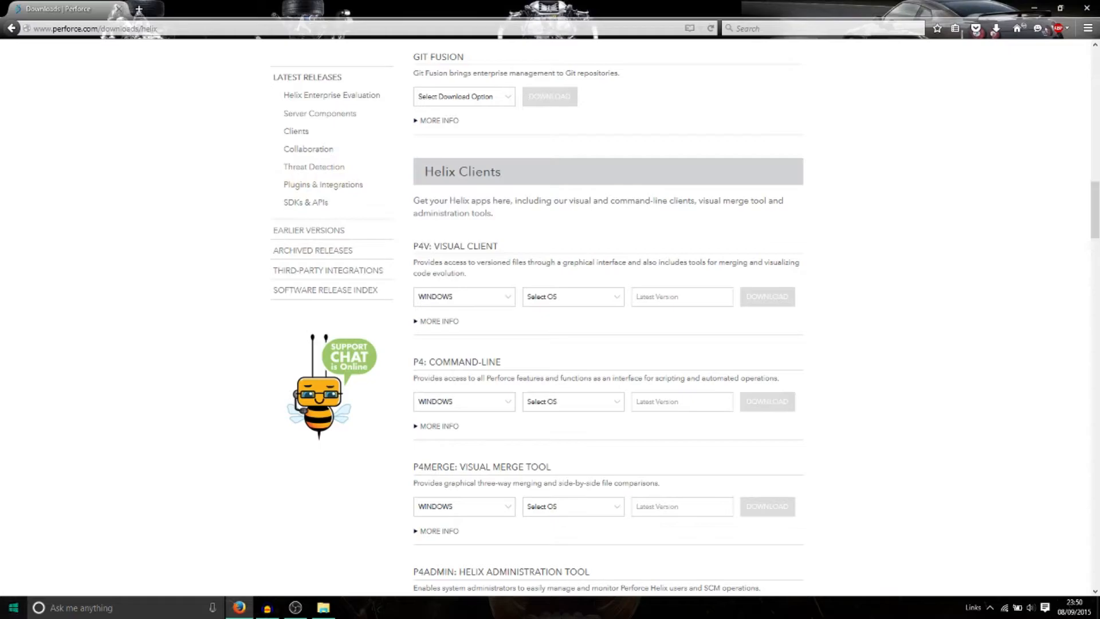
pyautogui.click(14, 607)
pyautogui.write('p4a')
pyautogui.press('Return')
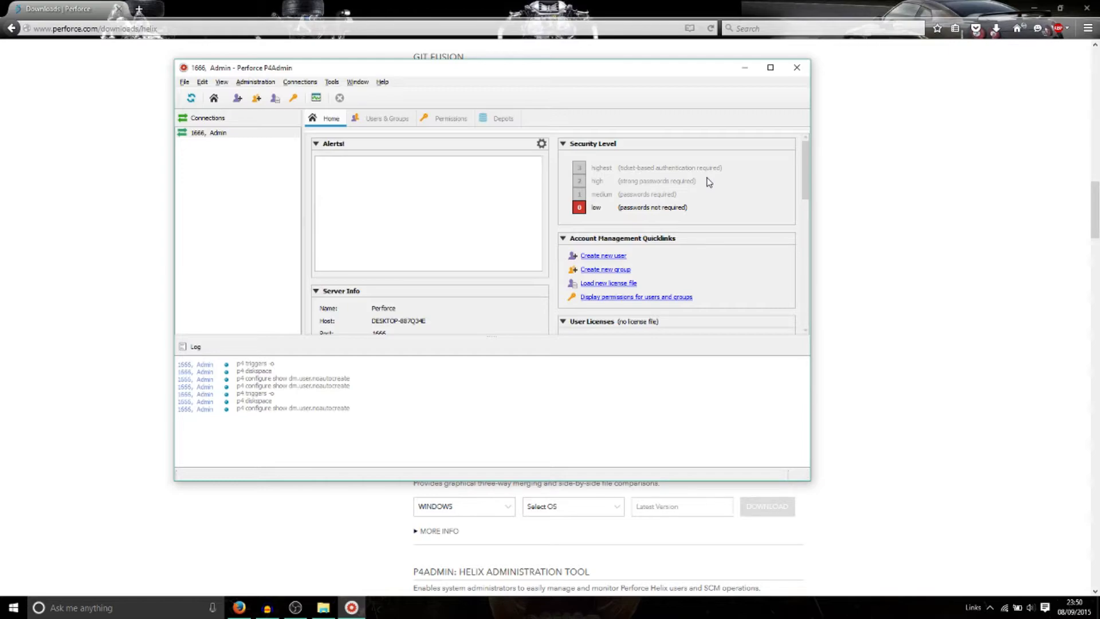
# Step: Set the Password Security Level to 1, medium, so all users need passwords
pyautogui.click(253, 82)
pyautogui.click(262, 111)
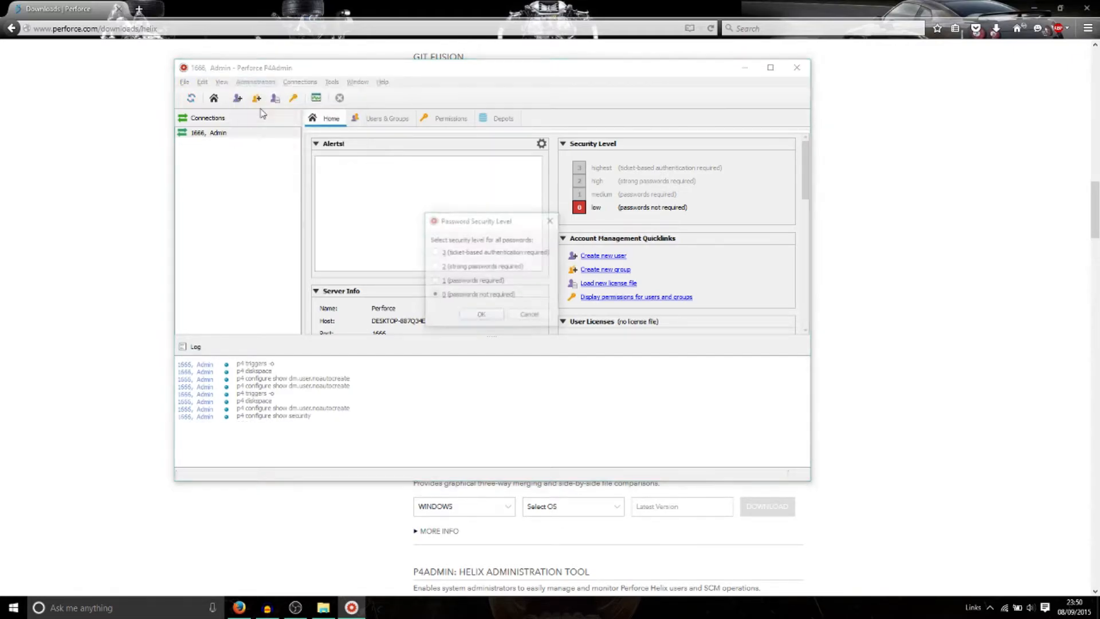
pyautogui.click(445, 282)
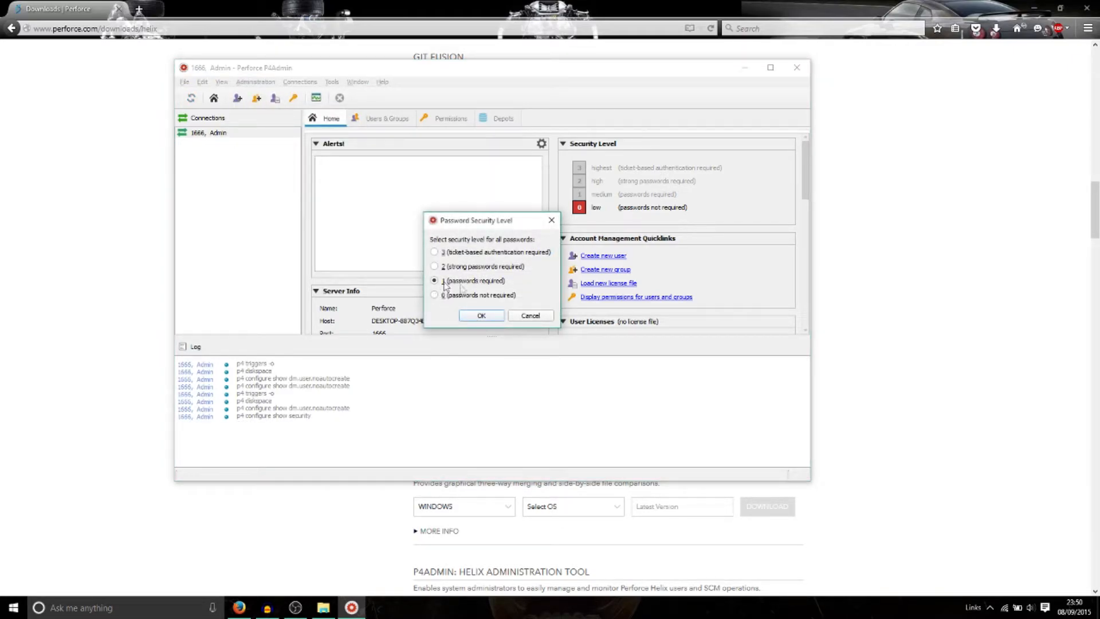
pyautogui.click(482, 316)
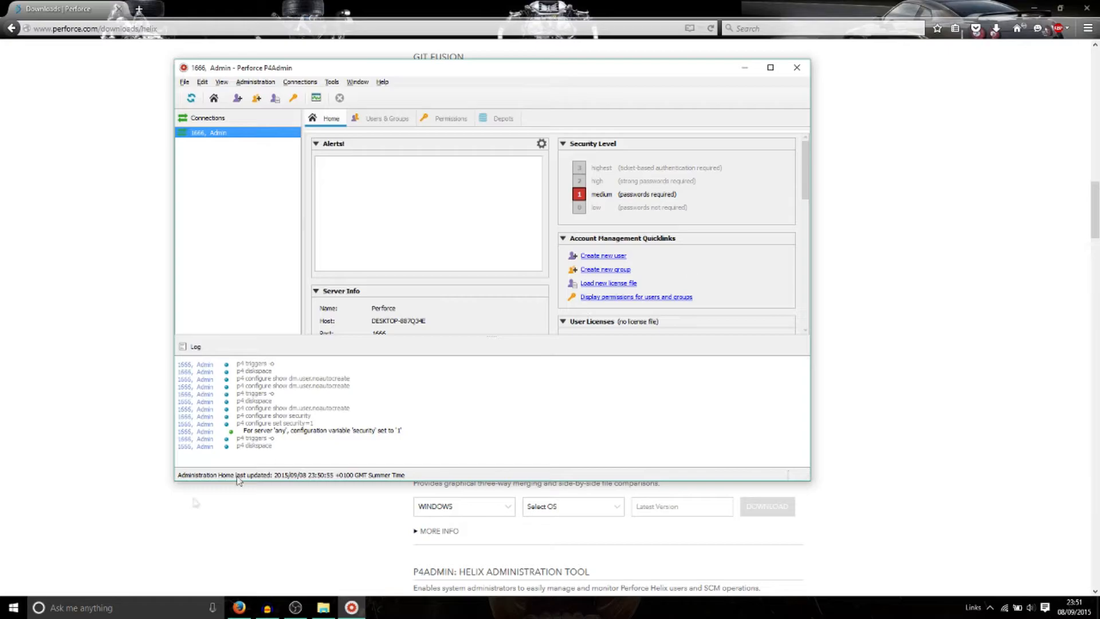
# Step: Launch Command Prompt by searching 'cmd' from the Start menu
pyautogui.click(14, 607)
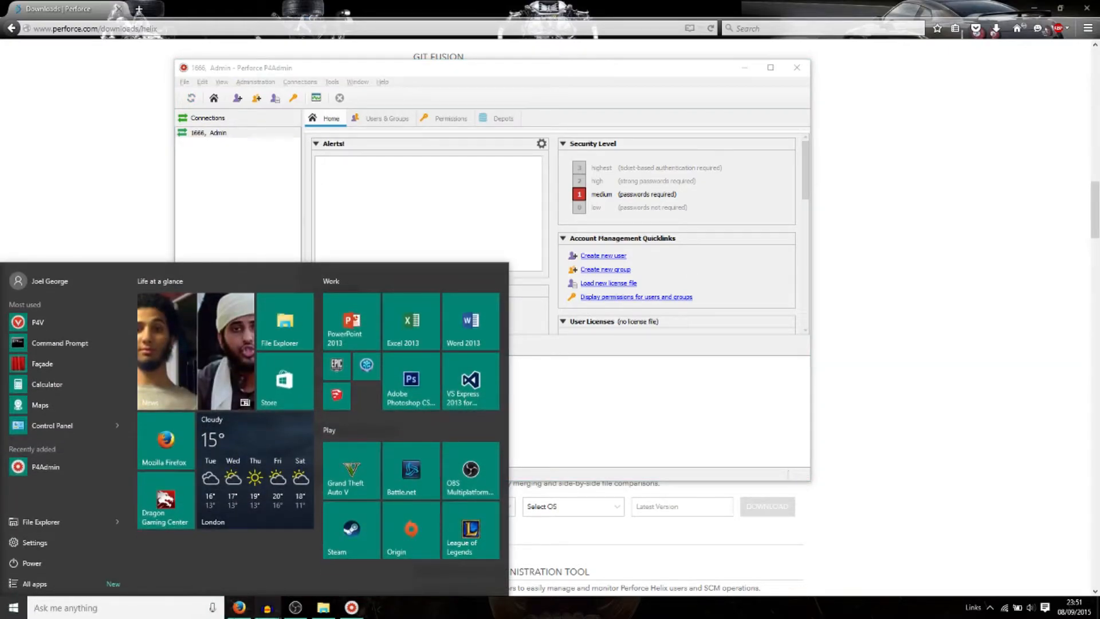
pyautogui.click(301, 610)
pyautogui.click(296, 608)
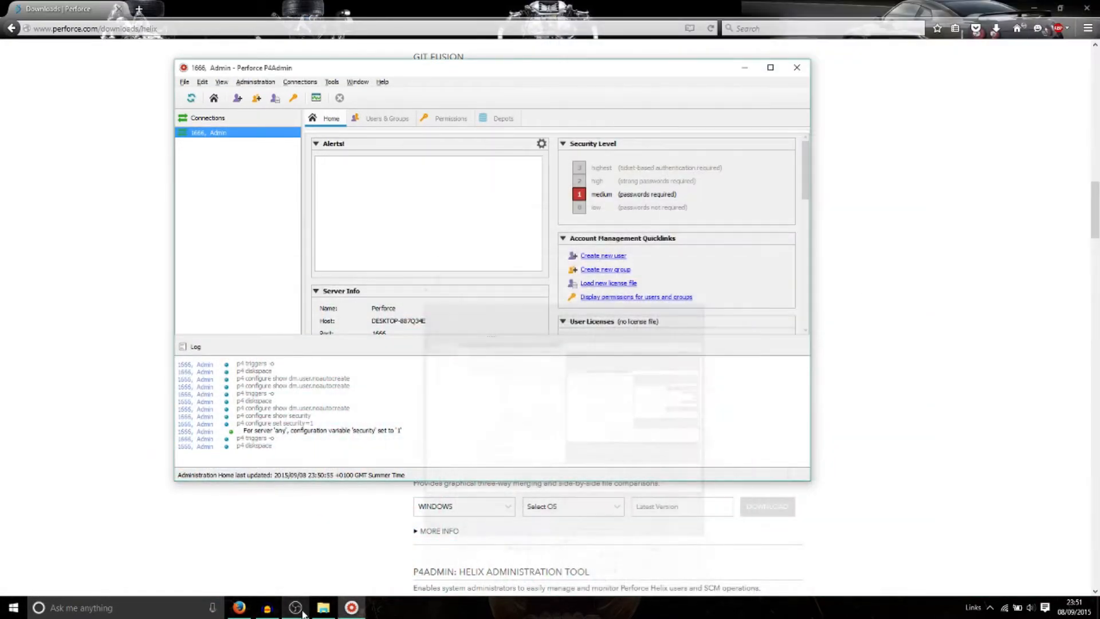
pyautogui.click(14, 607)
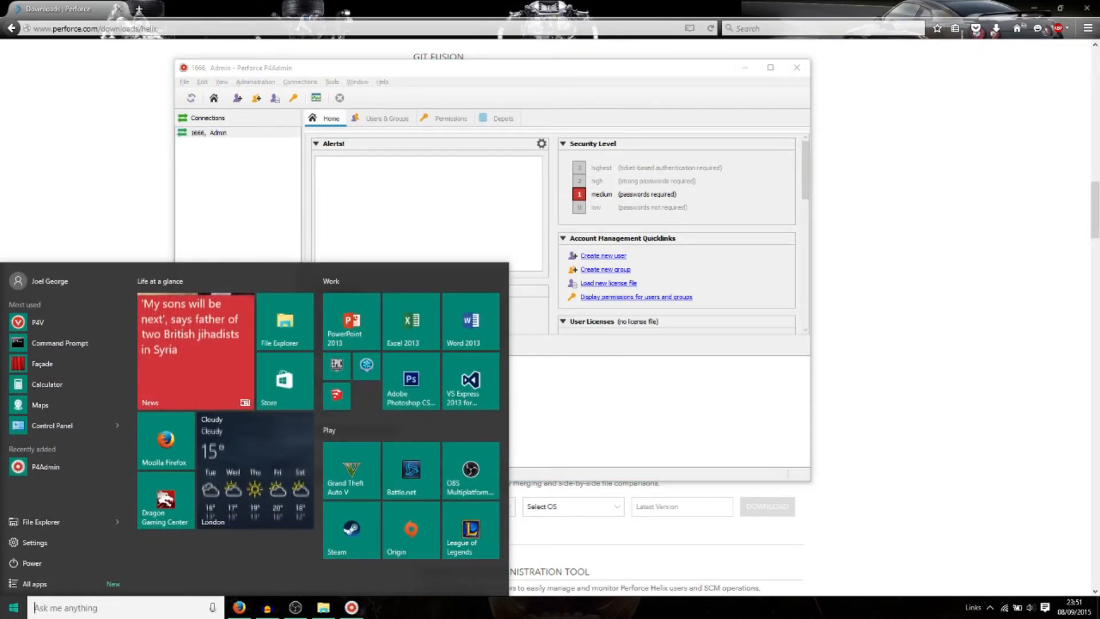
pyautogui.write('cmd')
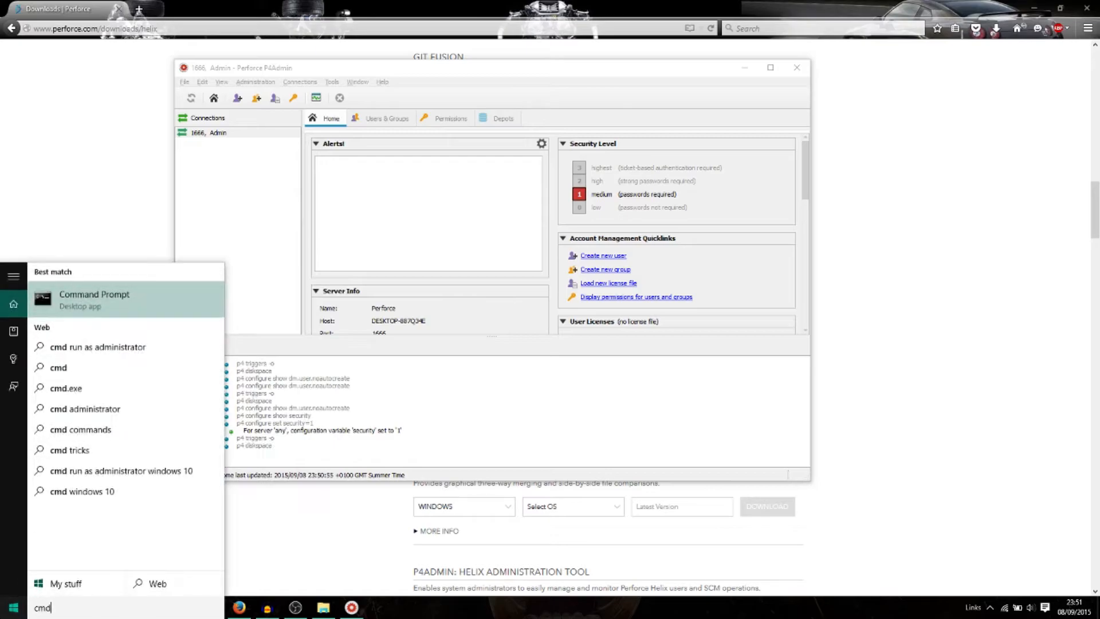
pyautogui.press('Return')
# Step: Run p4 -u Admin login and enter the Admin password to log in
pyautogui.click(355, 259)
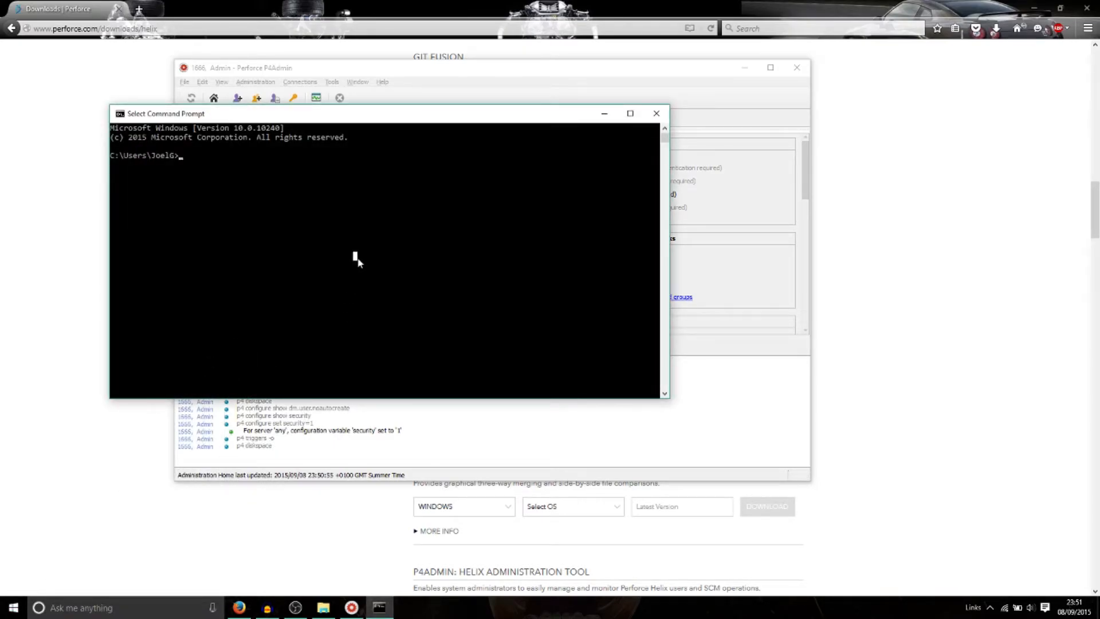
pyautogui.write('p')
pyautogui.write('4 -u Admin l')
pyautogui.write('ogin')
pyautogui.press('Return')
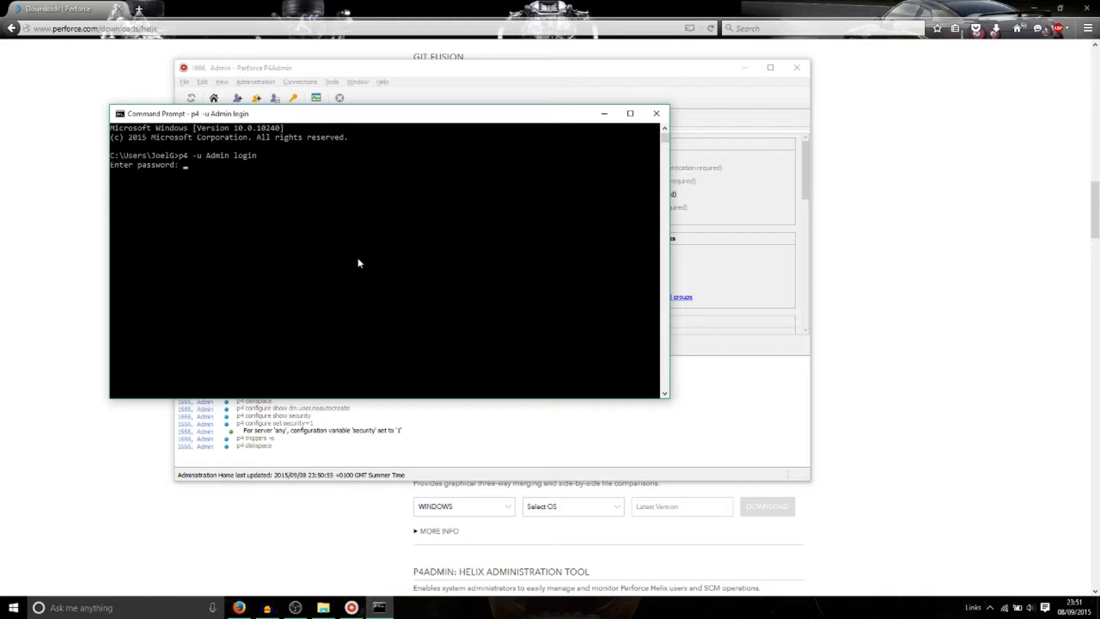
pyautogui.press('Return')
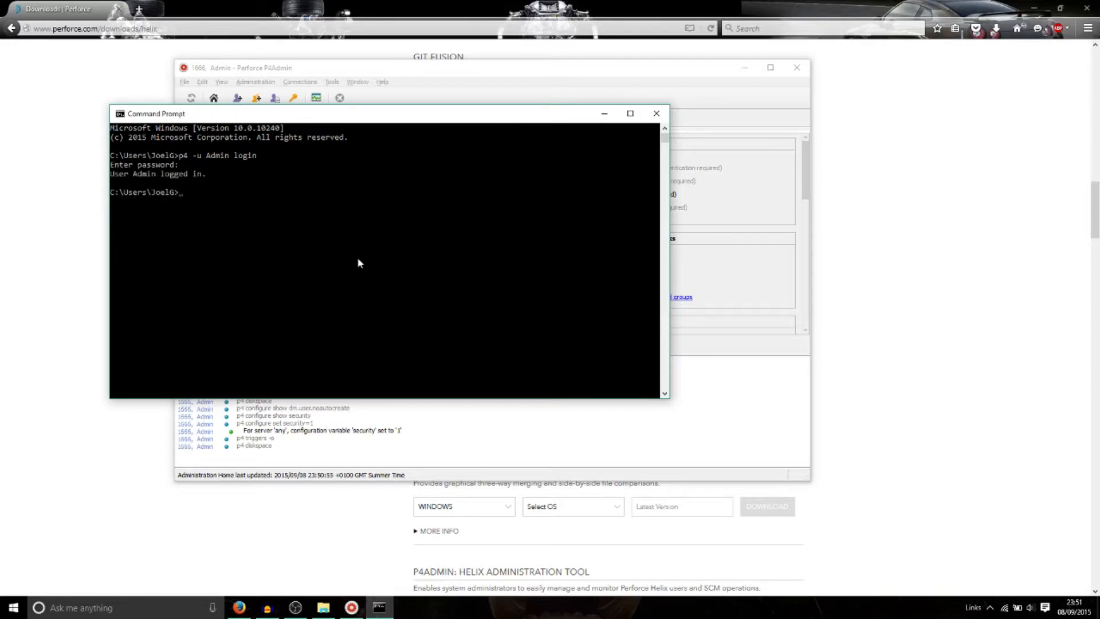
# Step: Run p4 -u Admin configure set dm.user.noautocreate=2 to block automatic user creation
pyautogui.write('p4 -u Admin configure set dm.user')
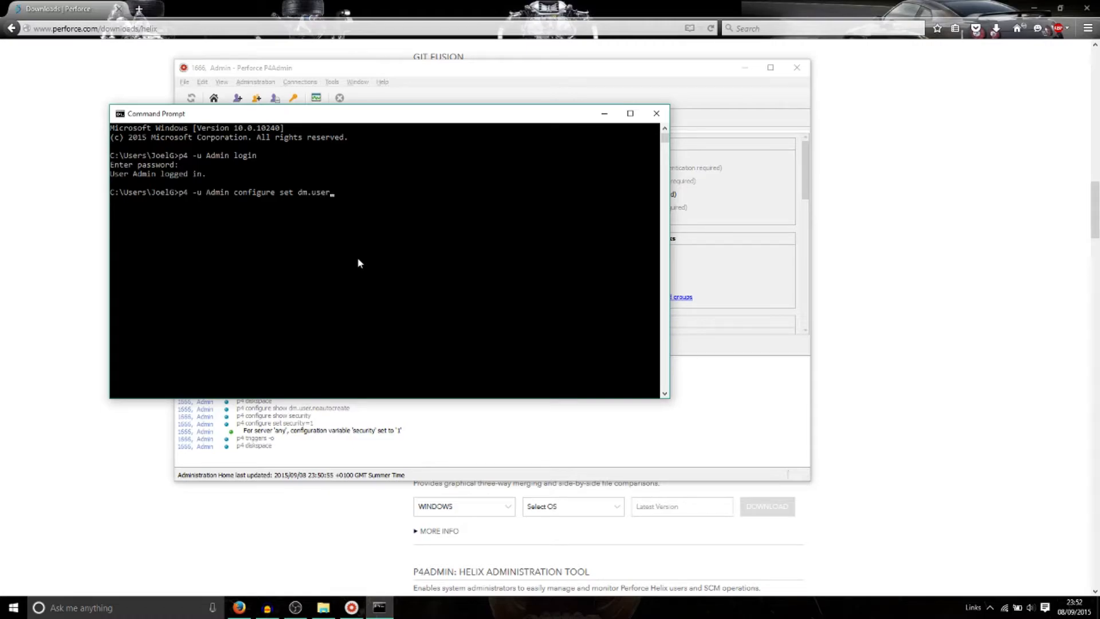
pyautogui.write('.noautocreate=2')
pyautogui.press('Return')
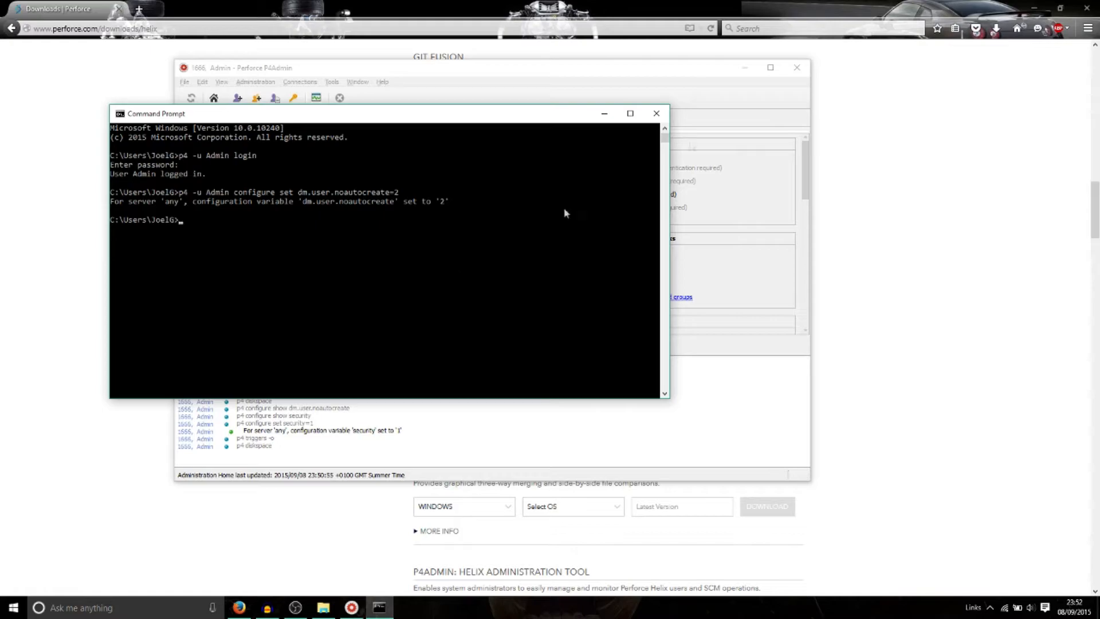
# Step: Close the console and start a New User from the Users & Groups list
pyautogui.click(656, 113)
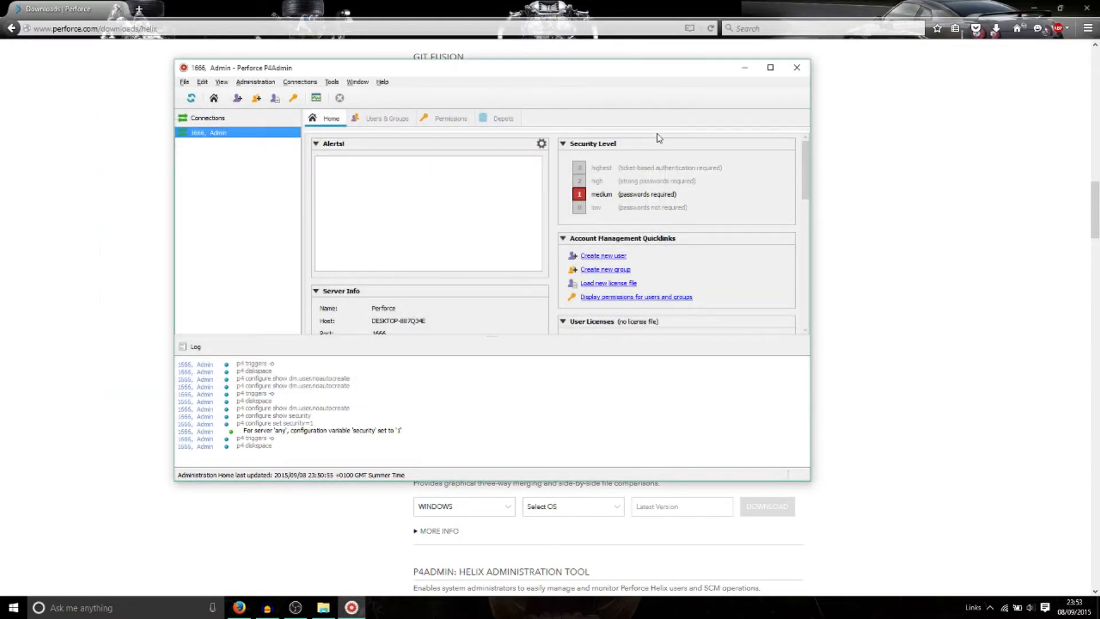
pyautogui.click(372, 119)
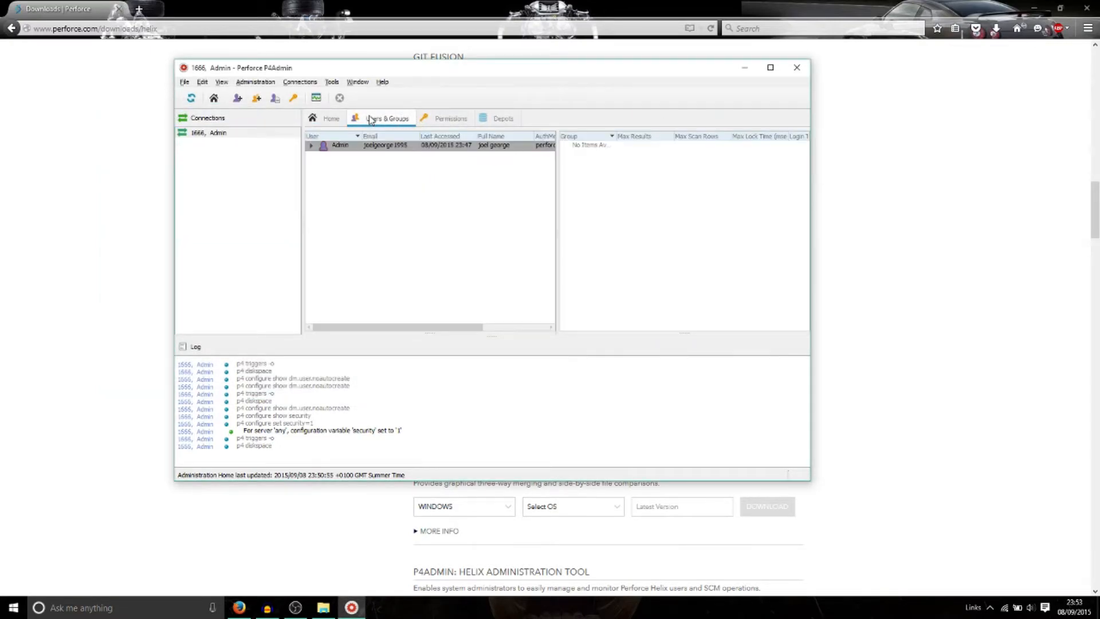
pyautogui.rightClick(352, 202)
pyautogui.click(367, 206)
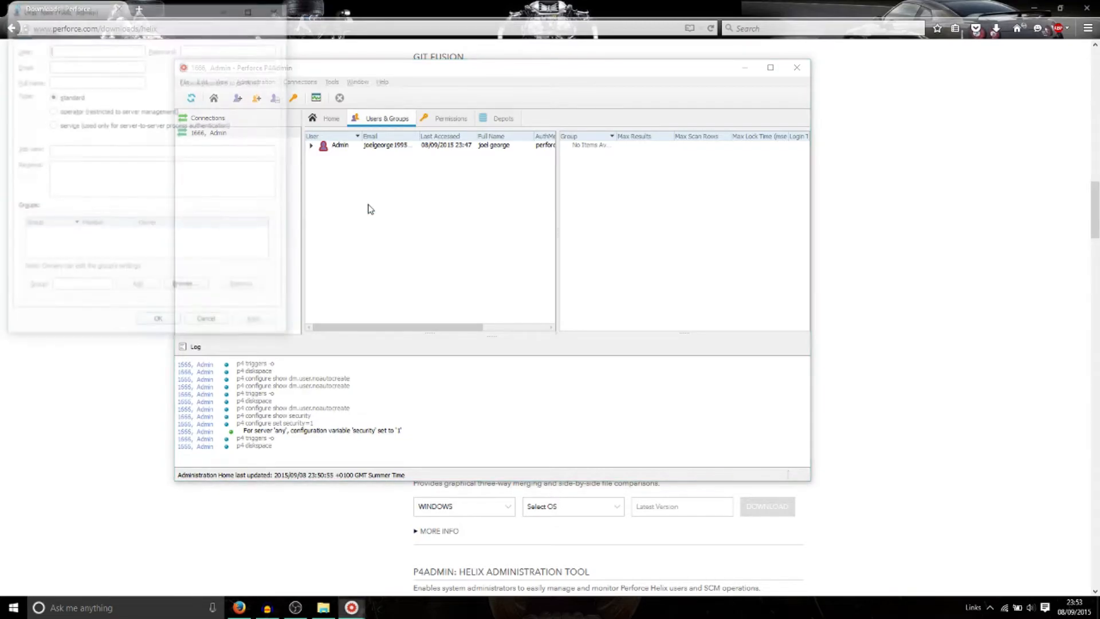
# Step: Enter the new desktop user's name and set and confirm its password
pyautogui.click(79, 49)
pyautogui.write('JoelsDe')
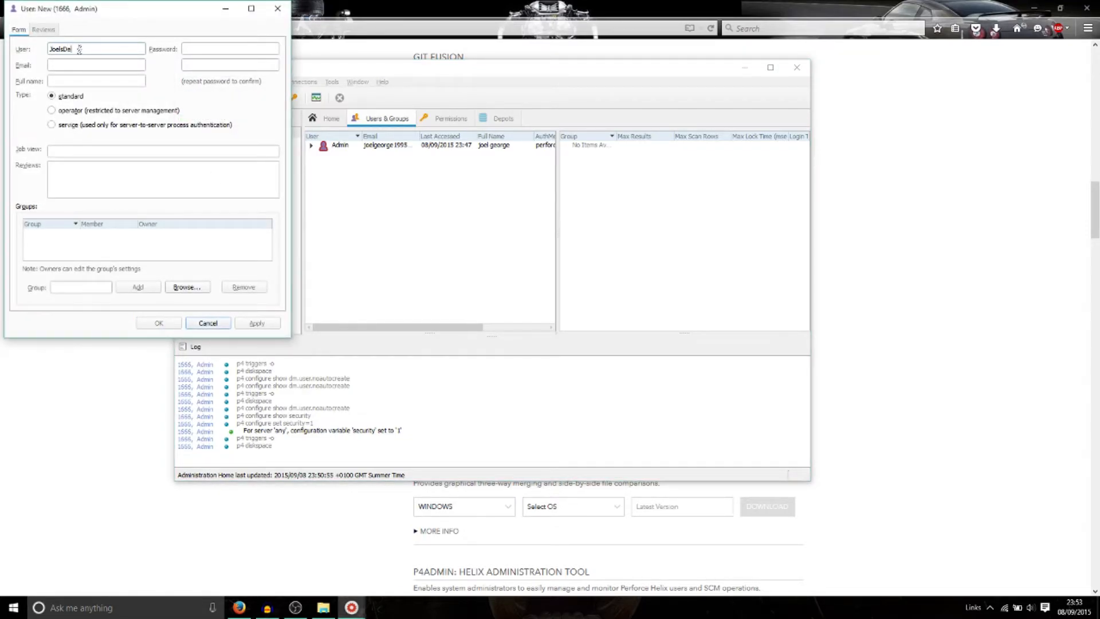
pyautogui.write('sktop')
pyautogui.click(206, 53)
pyautogui.write('•••')
pyautogui.click(206, 66)
pyautogui.write('•••')
# Step: Fill in the user's e-mail address and full name, then save and close
pyautogui.click(120, 64)
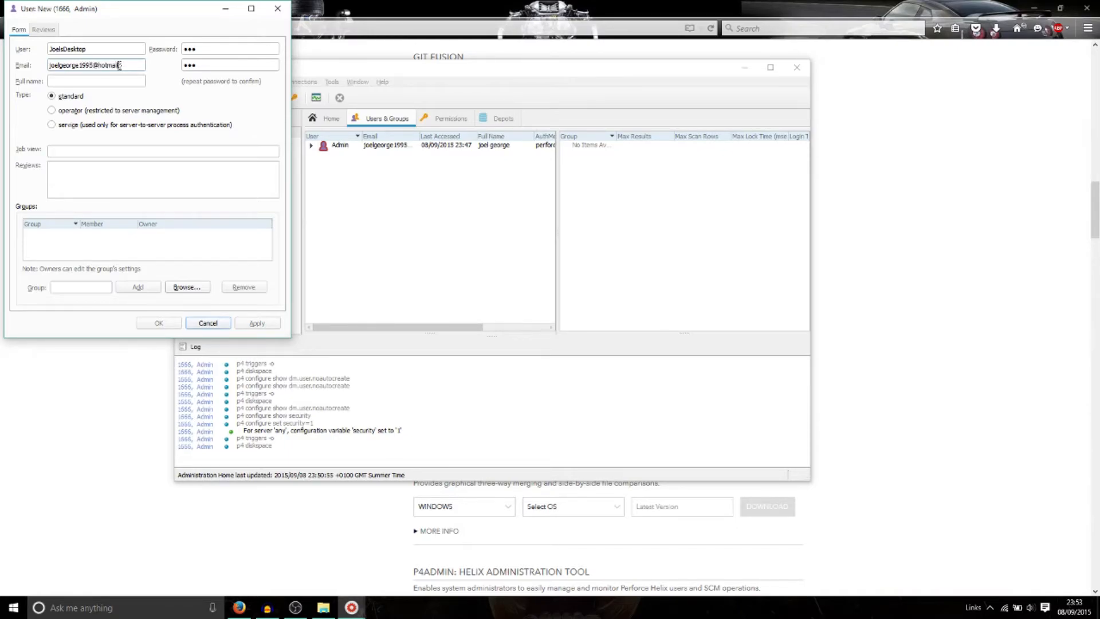
pyautogui.press('Tab')
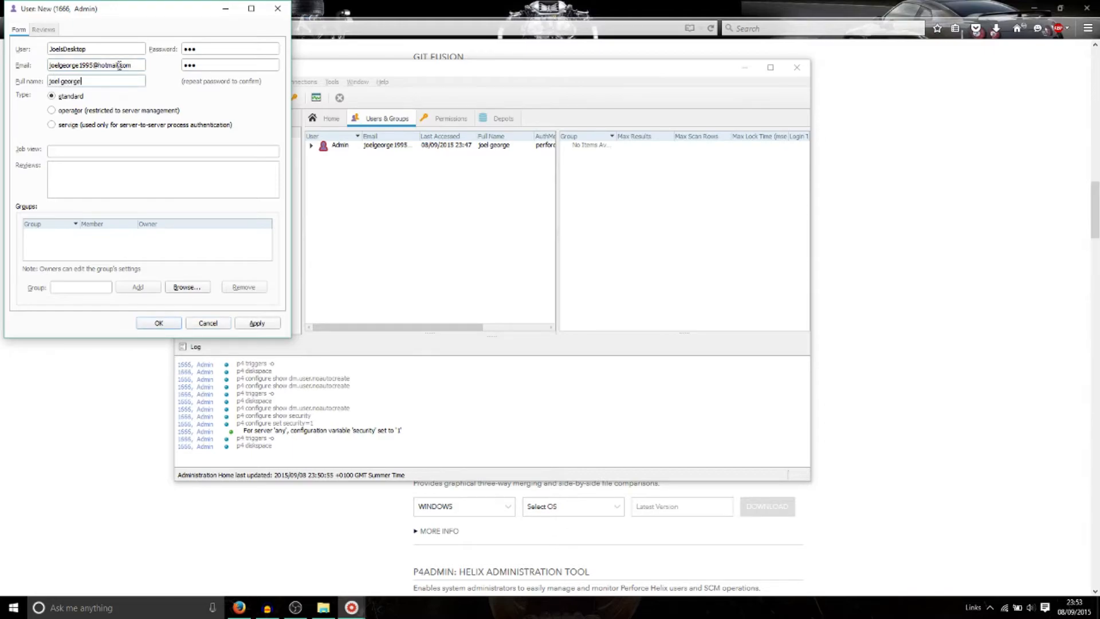
pyautogui.click(253, 322)
pyautogui.click(278, 8)
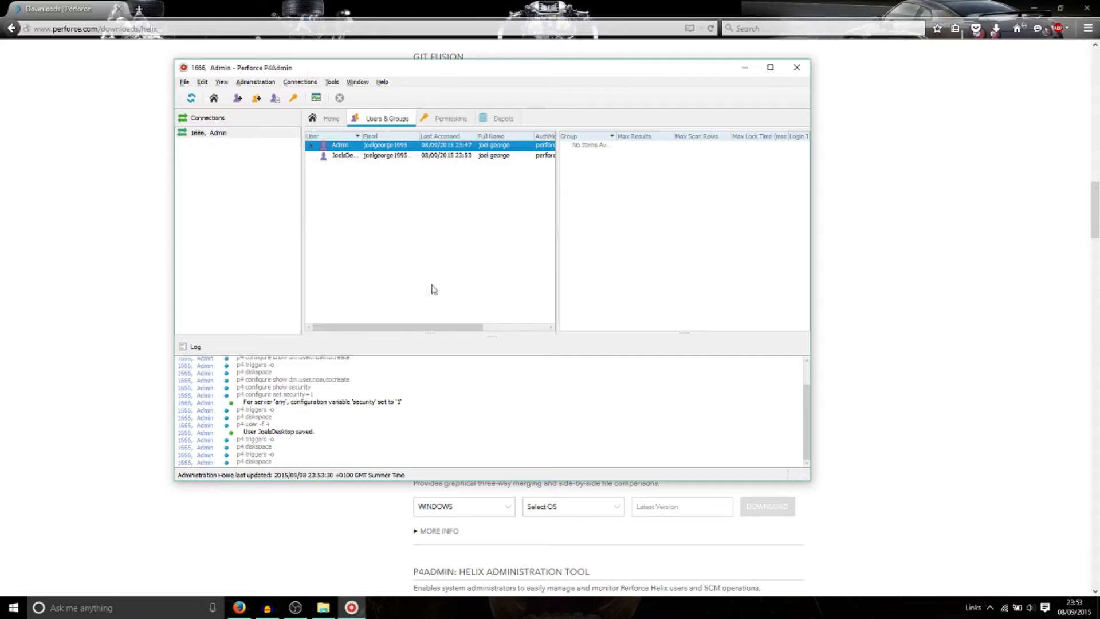
# Step: Enlarge the window and change the new user's password, entering and confirming it
pyautogui.moveTo(808, 479); pyautogui.dragTo(1084, 509)
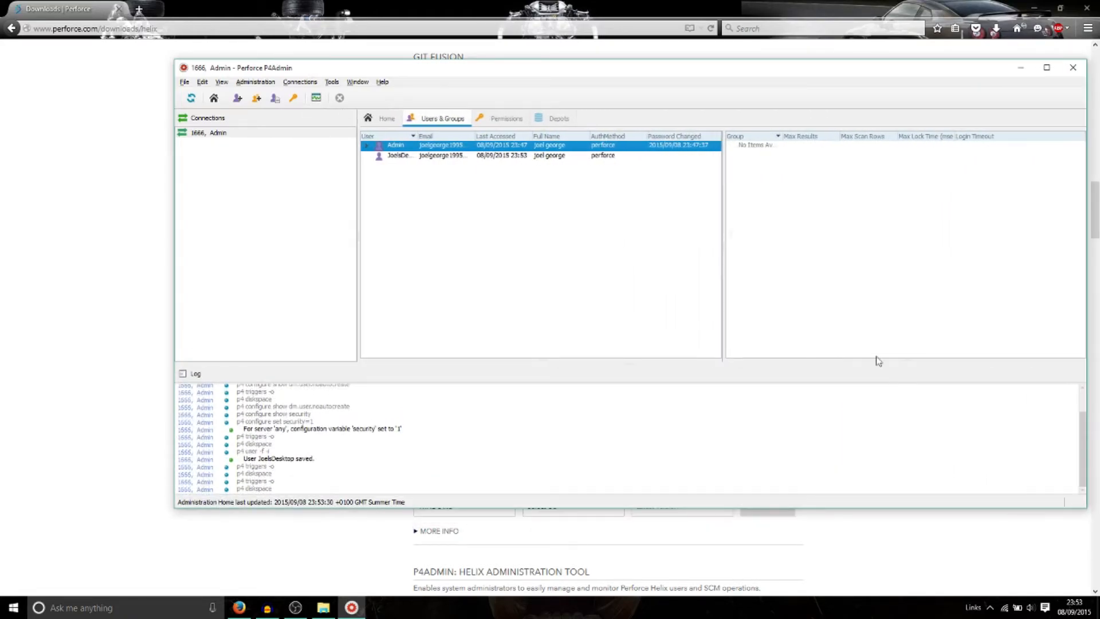
pyautogui.moveTo(595, 74); pyautogui.dragTo(511, 76)
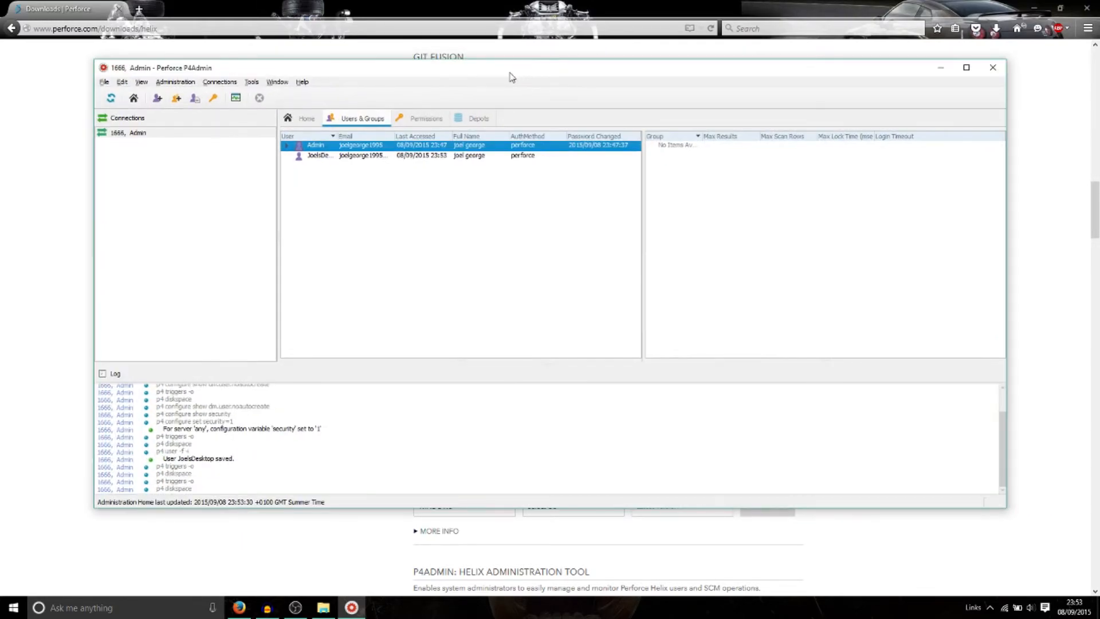
pyautogui.rightClick(391, 156)
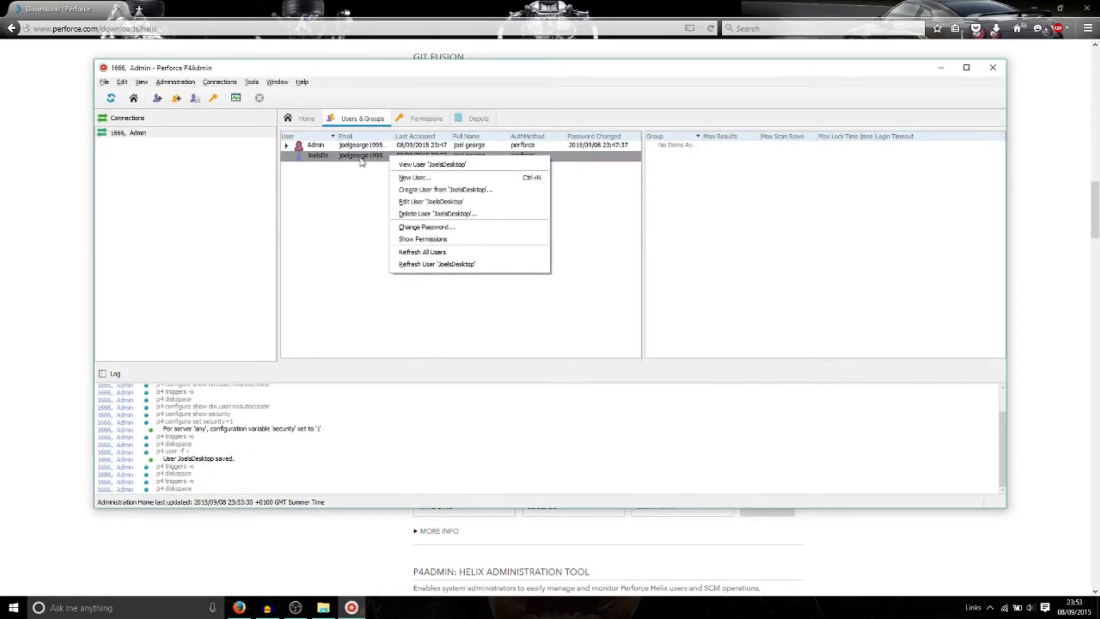
pyautogui.rightClick(356, 159)
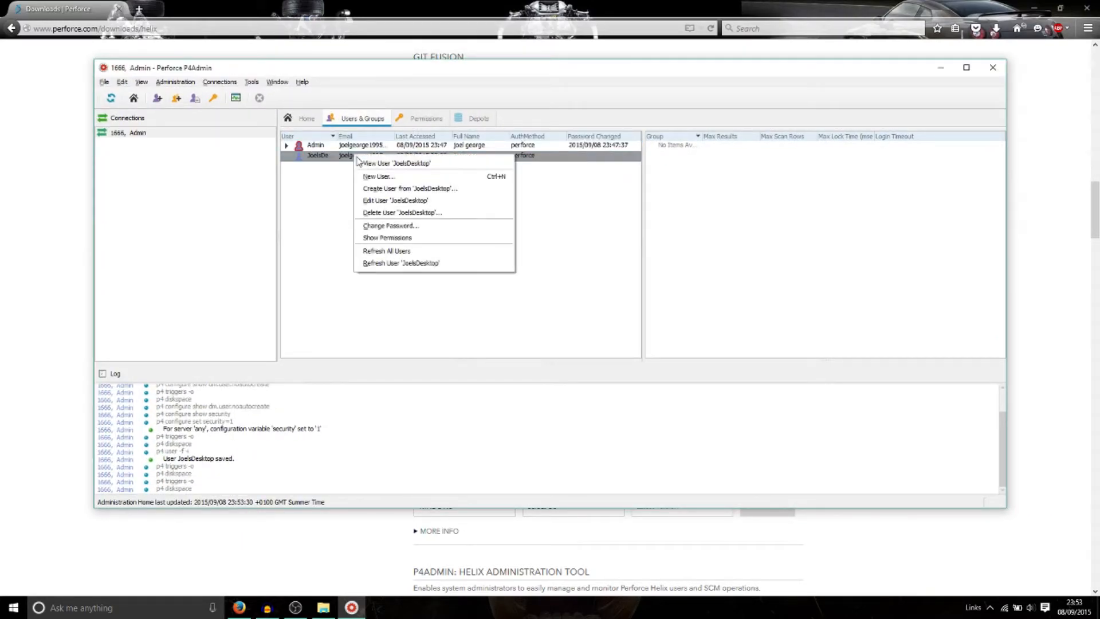
pyautogui.click(396, 225)
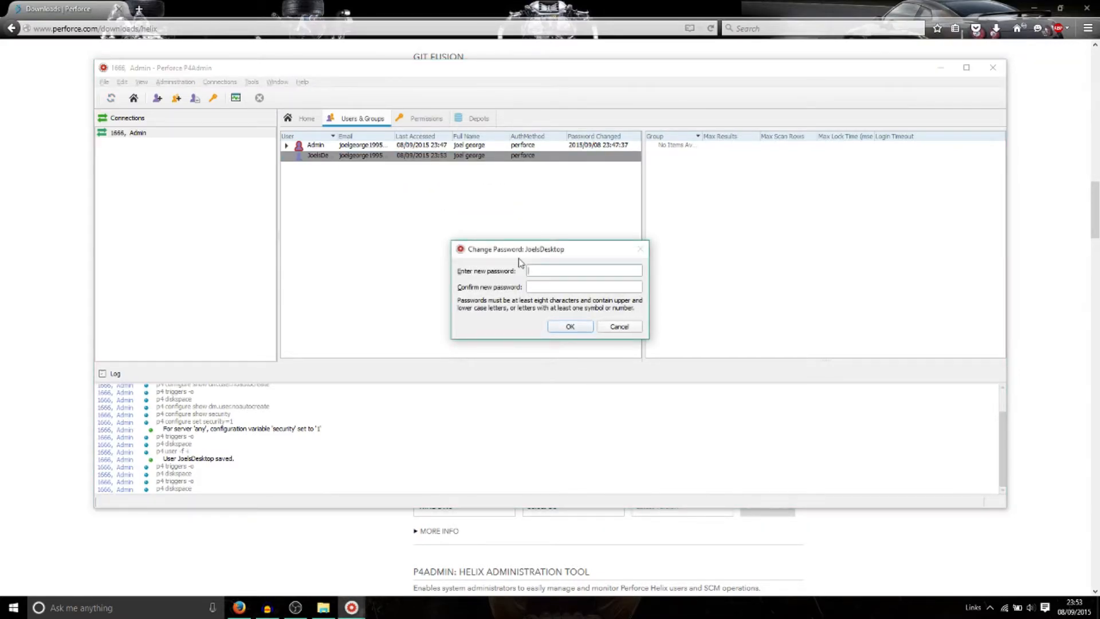
pyautogui.write('********')
pyautogui.press('Tab')
pyautogui.write('******')
pyautogui.press('BackSpace')
pyautogui.press('BackSpace')
pyautogui.press('BackSpace')
pyautogui.press('BackSpace')
pyautogui.press('BackSpace')
pyautogui.press('BackSpace')
pyautogui.write('********')
pyautogui.click(569, 326)
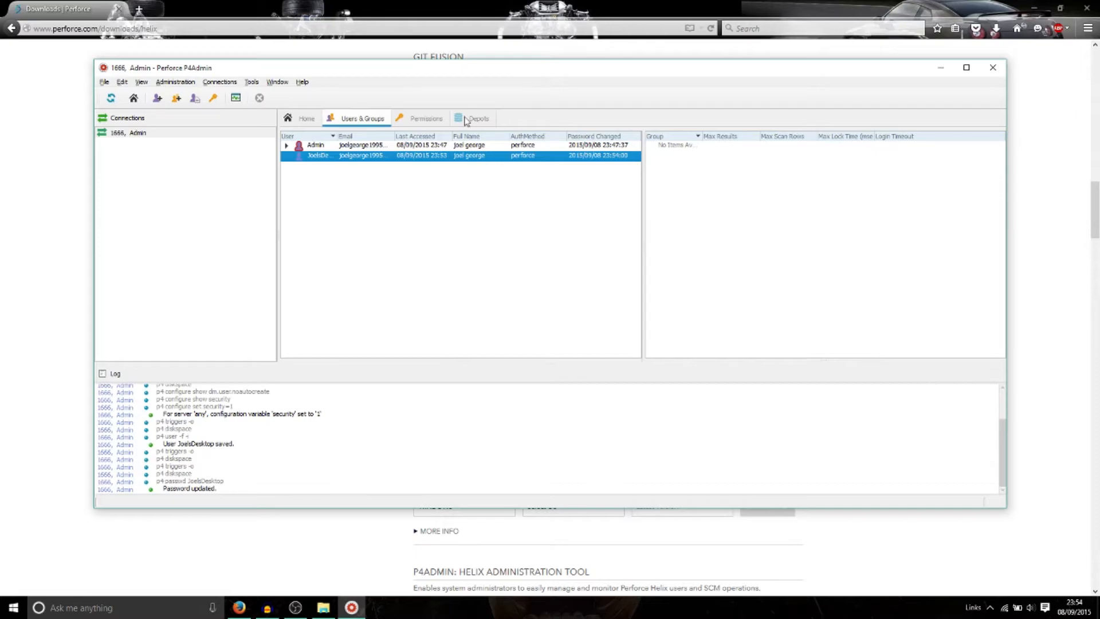
# Step: Close P4Admin
pyautogui.click(105, 83)
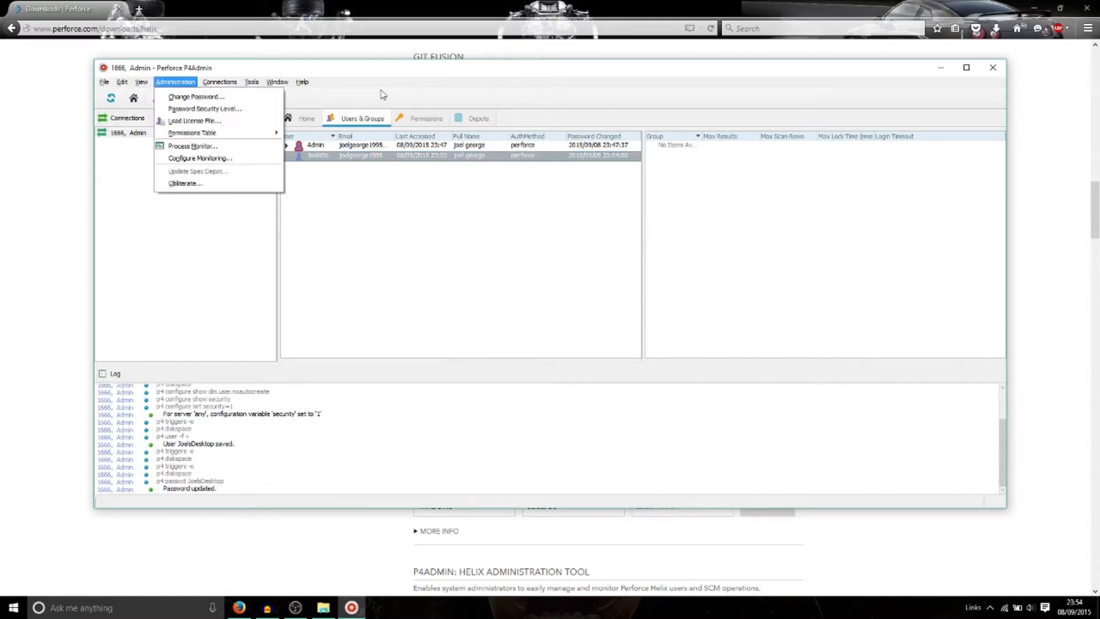
pyautogui.click(996, 69)
pyautogui.click(996, 69)
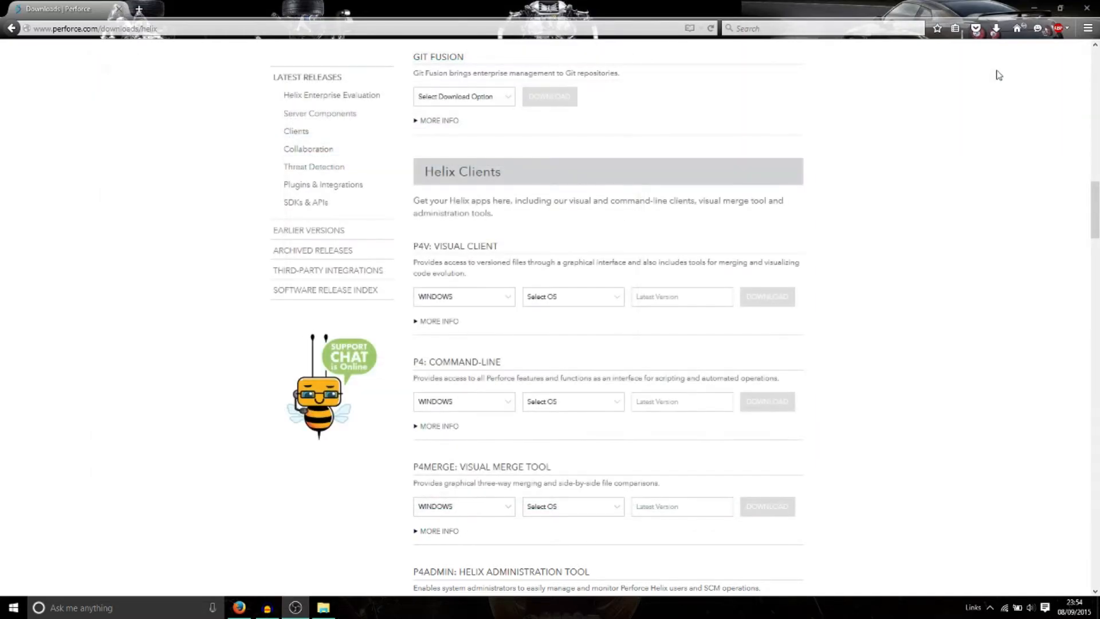
# Step: Bring Firefox and Audacity forward and stop the Audacity audio recording
pyautogui.click(295, 607)
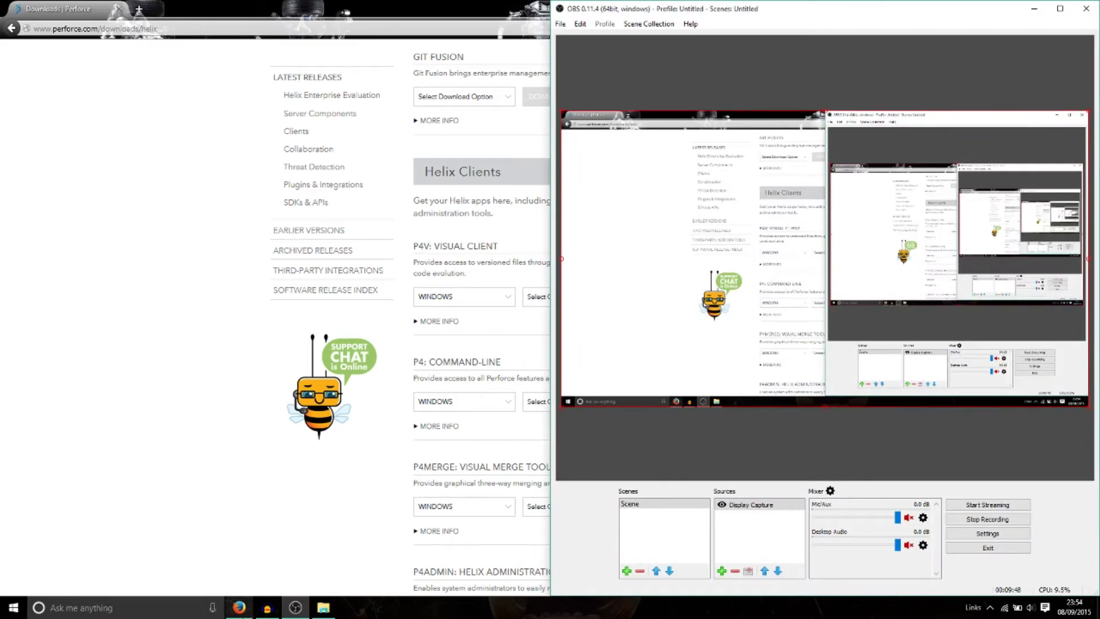
pyautogui.click(239, 607)
pyautogui.click(267, 607)
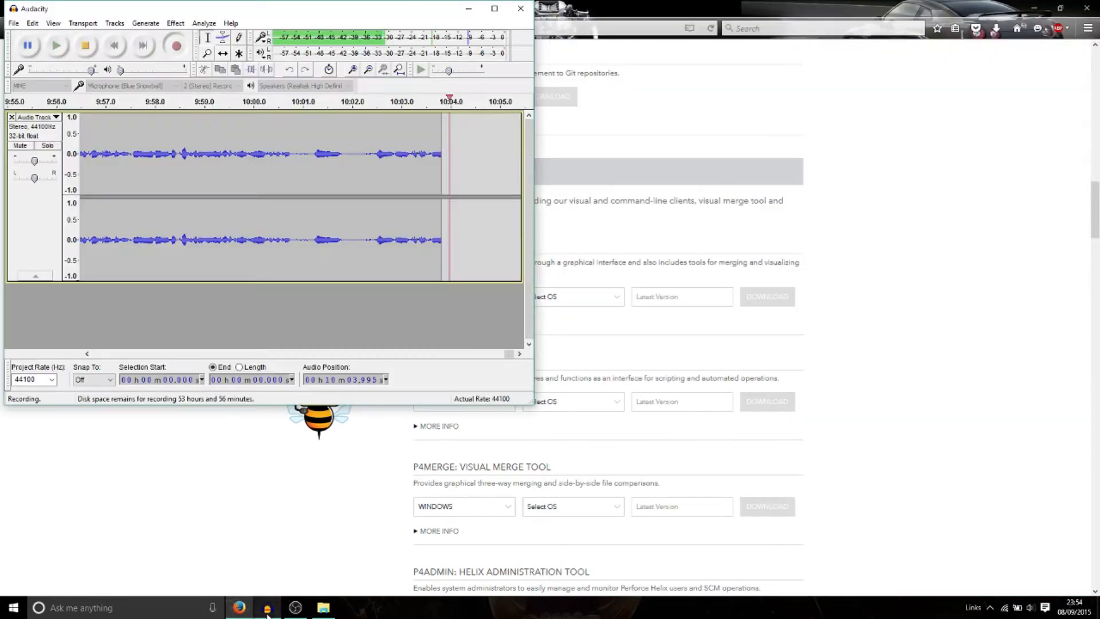
pyautogui.click(295, 607)
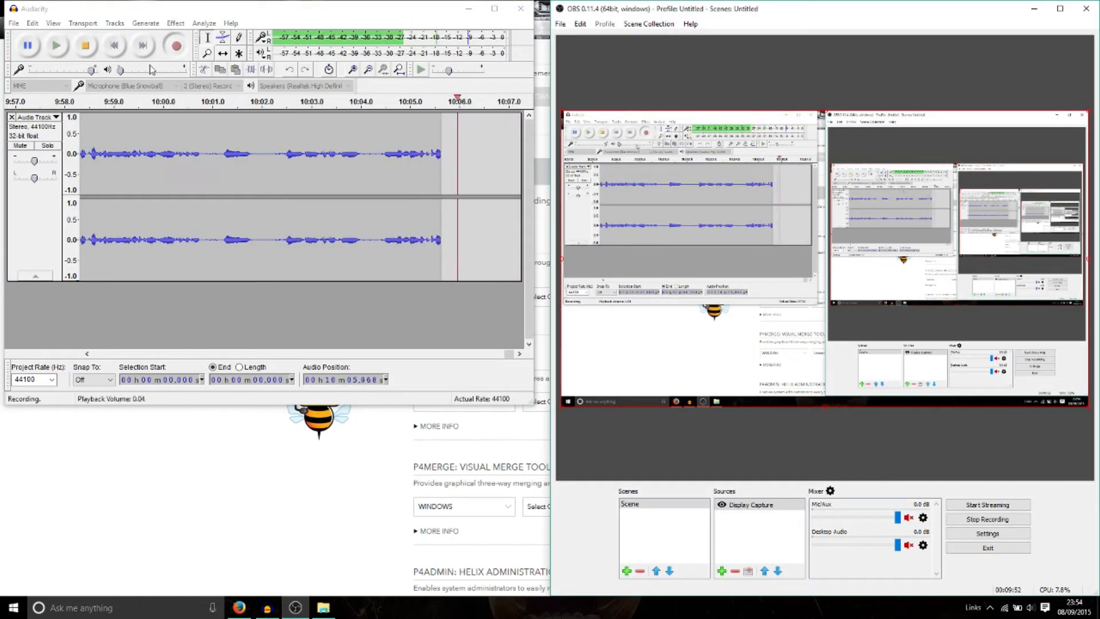
pyautogui.click(85, 45)
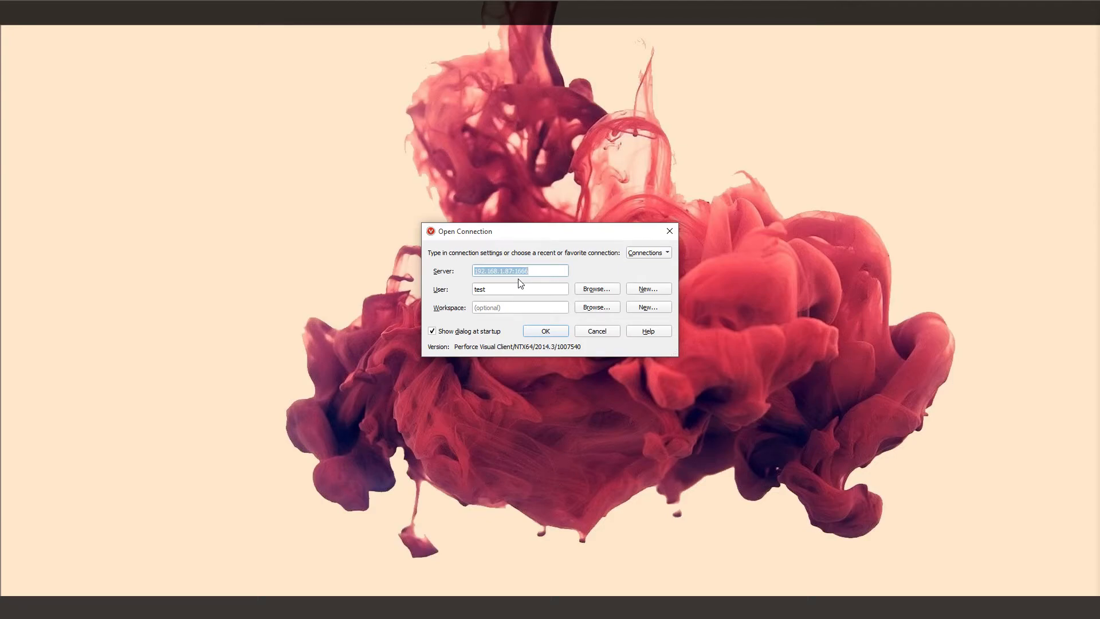
# Step: Change the server address's IP ending from 87 to 114, giving 192.168.1.114:1666
pyautogui.click(534, 270)
pyautogui.moveTo(515, 271); pyautogui.dragTo(452, 276)
pyautogui.press('Right')
pyautogui.press('Right')
pyautogui.press('BackSpace')
pyautogui.press('BackSpace')
pyautogui.write('114')
# Step: Browse the server's user list, then cancel without changing the user
pyautogui.click(595, 289)
pyautogui.click(435, 262)
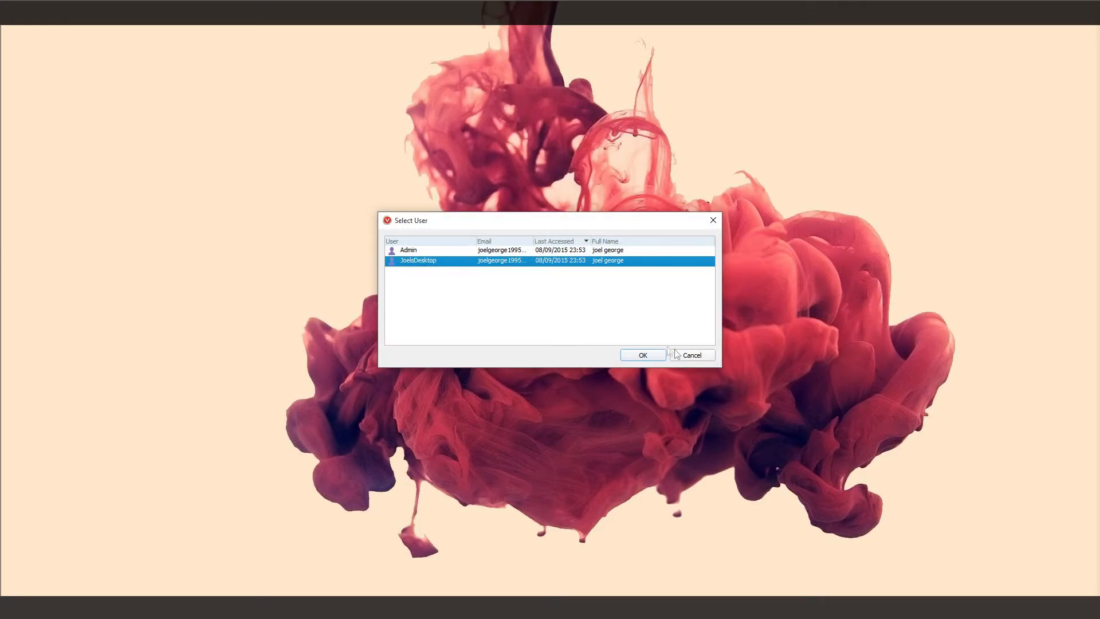
pyautogui.click(692, 355)
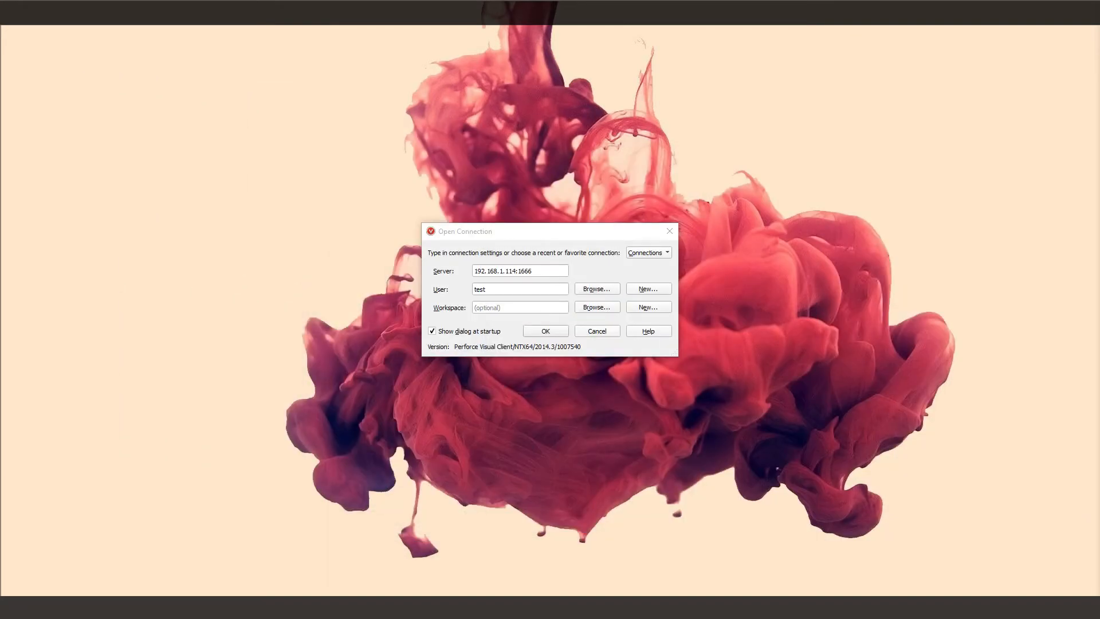
pyautogui.click(598, 251)
pyautogui.click(646, 290)
pyautogui.write('asda')
pyautogui.press('Tab')
pyautogui.write('asdasd')
pyautogui.click(540, 287)
pyautogui.write('a')
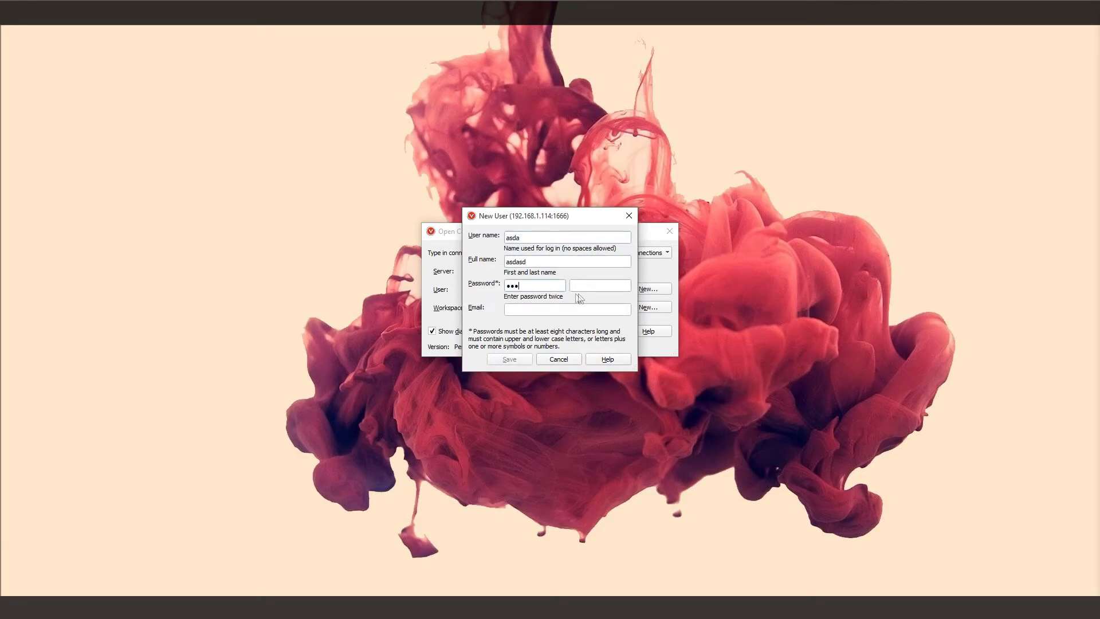
pyautogui.write('sd')
pyautogui.press('Tab')
pyautogui.write('asd')
pyautogui.click(513, 361)
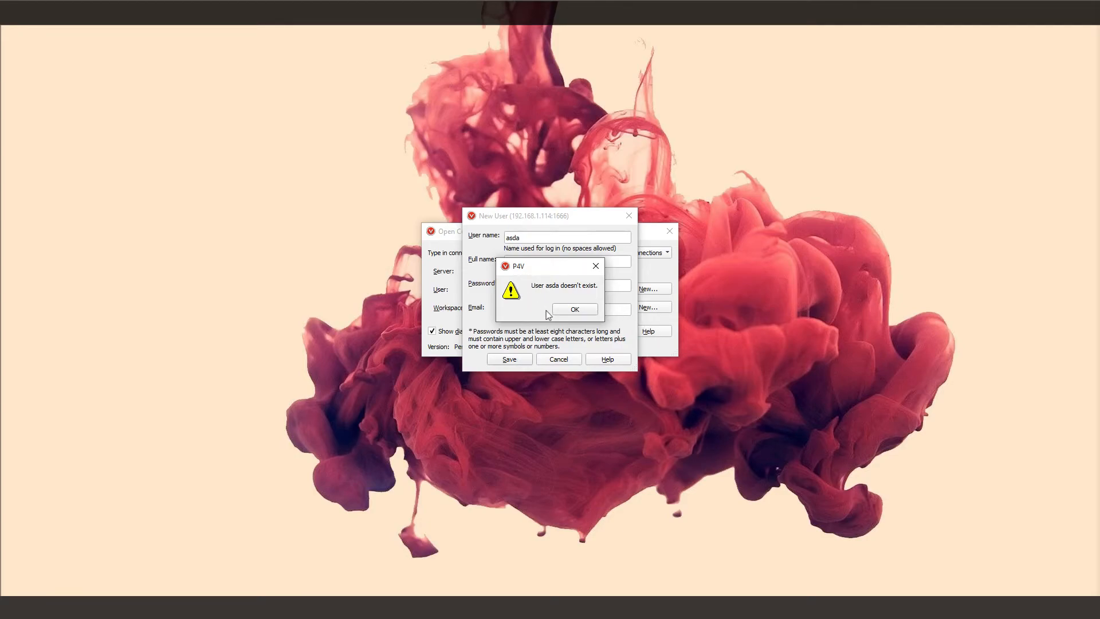
pyautogui.click(566, 315)
pyautogui.click(502, 359)
pyautogui.click(580, 308)
pyautogui.click(629, 216)
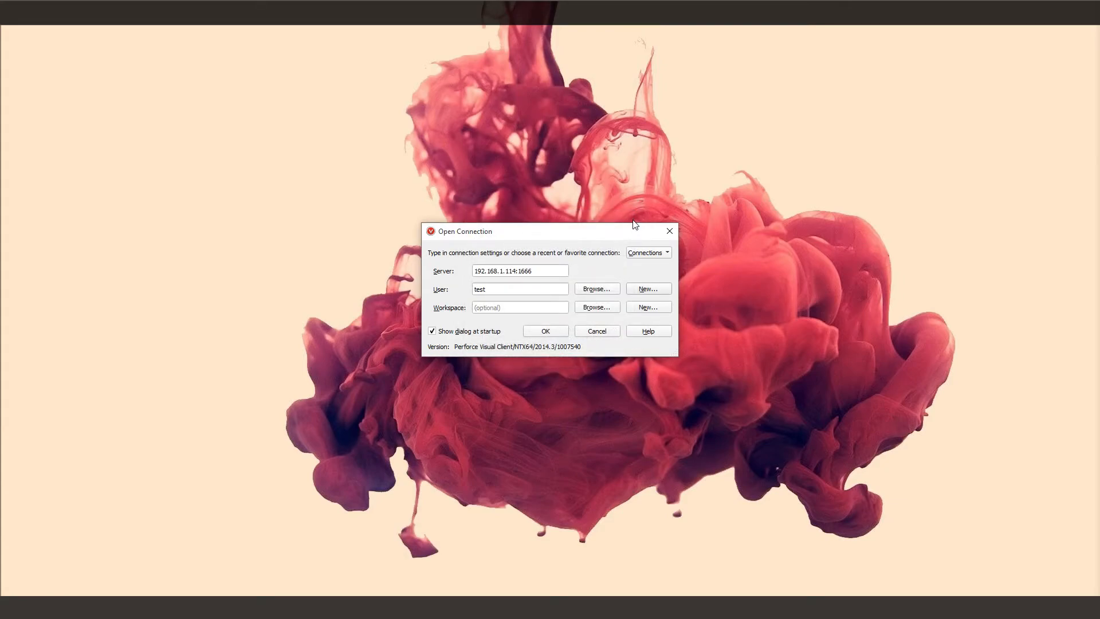
# Step: Select the non-Admin user and connect to 192.168.1.114:1666
pyautogui.click(609, 292)
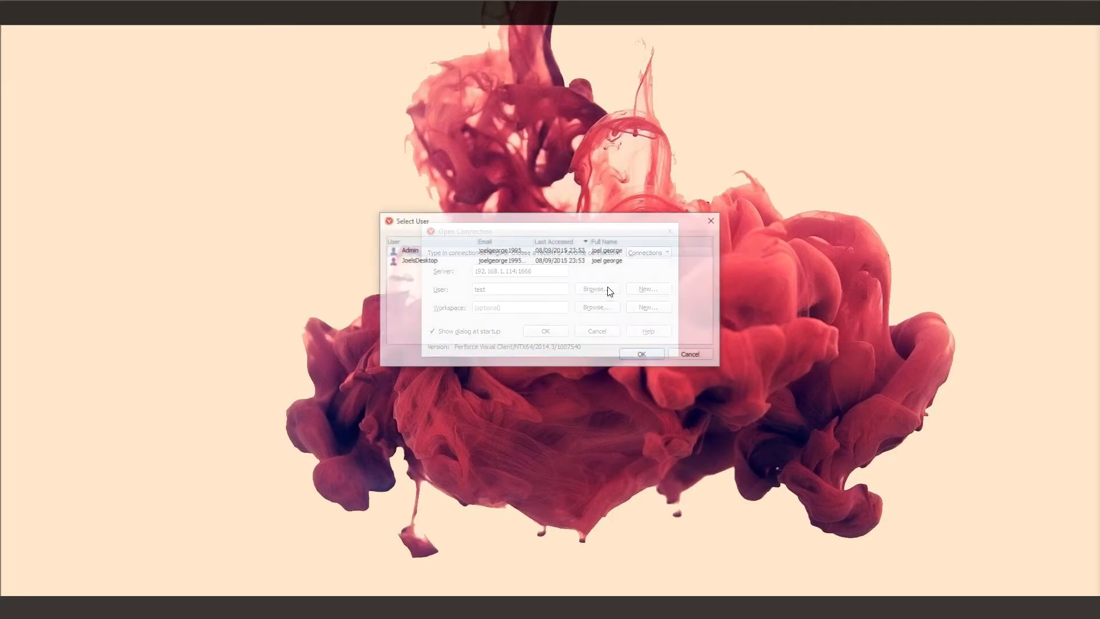
pyautogui.click(510, 253)
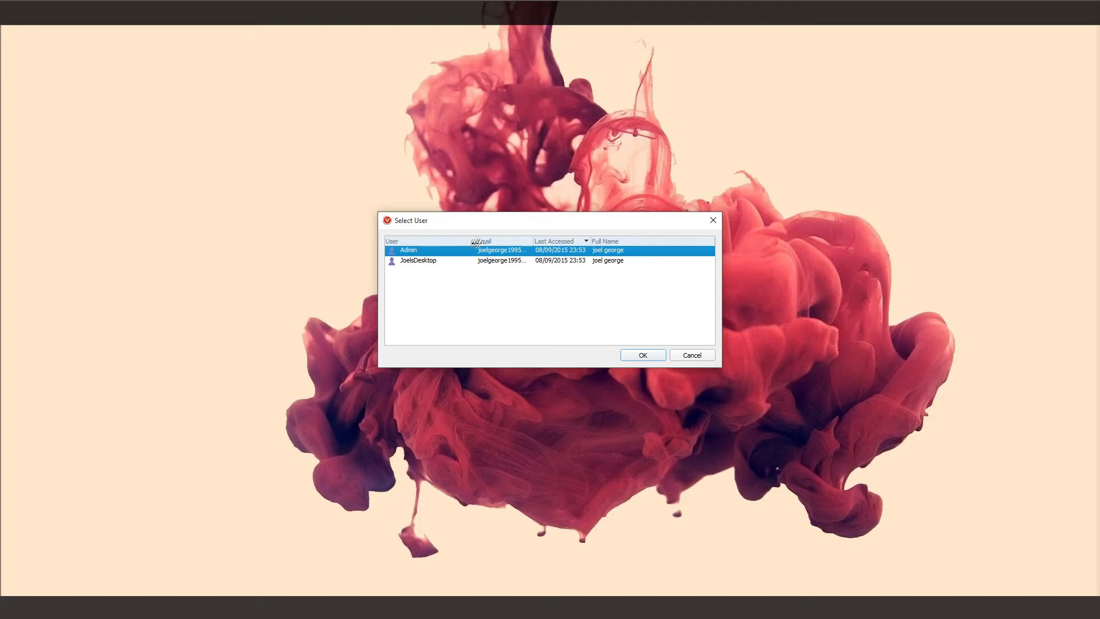
pyautogui.click(483, 261)
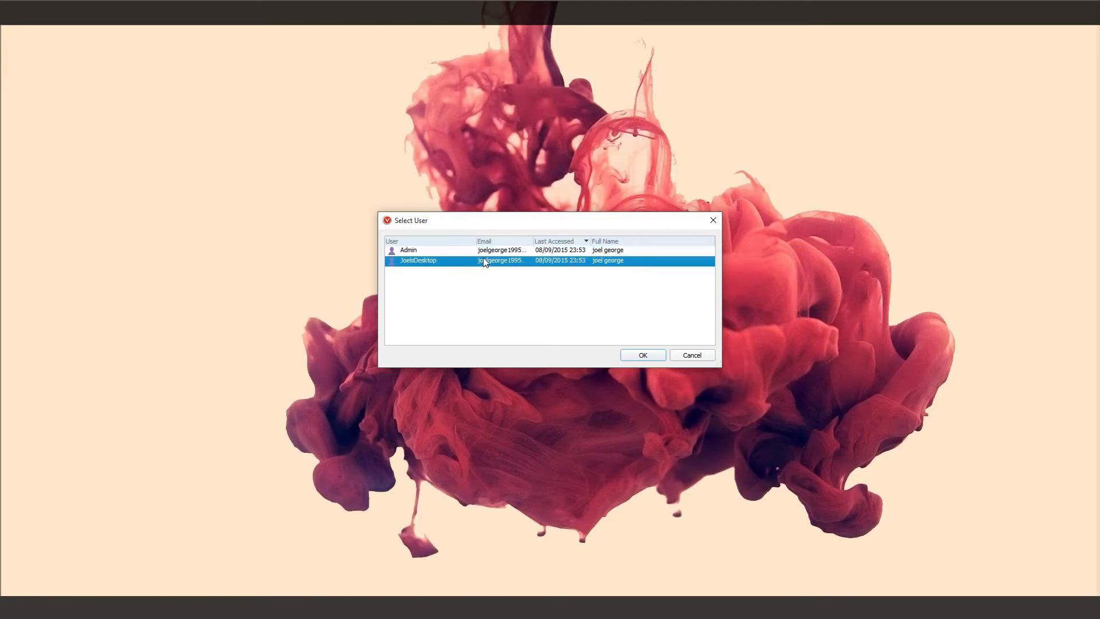
pyautogui.click(640, 355)
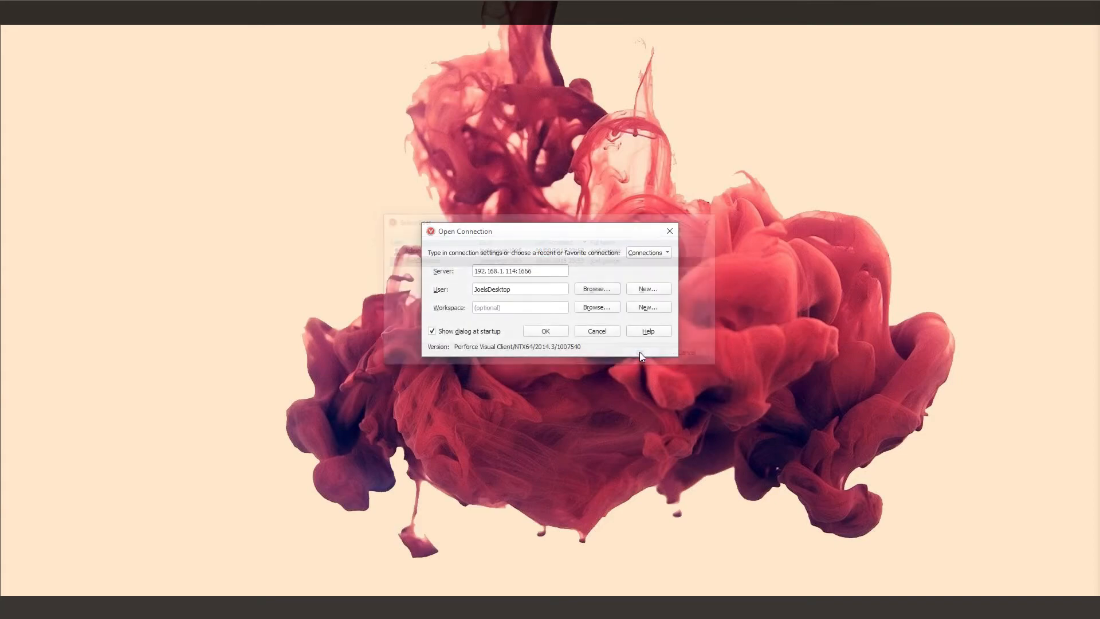
pyautogui.click(539, 331)
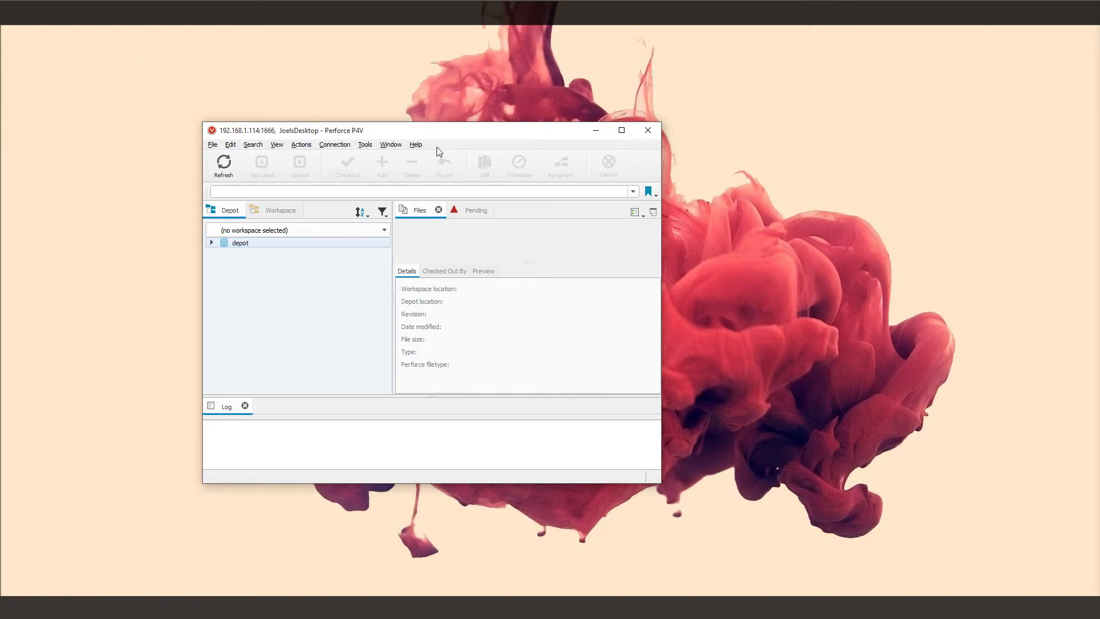
# Step: Exit the P4V client
pyautogui.click(648, 130)
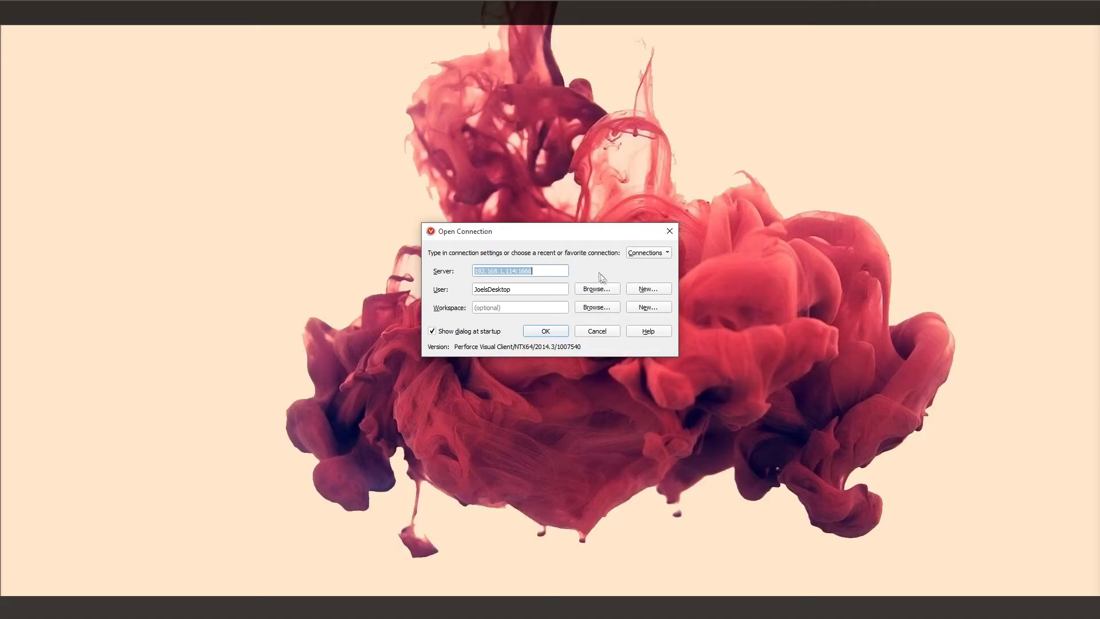
# Step: Pick the newly created user from the server's user list and connect to 192.168.1.114:1666
pyautogui.click(601, 288)
pyautogui.click(430, 270)
pyautogui.click(643, 355)
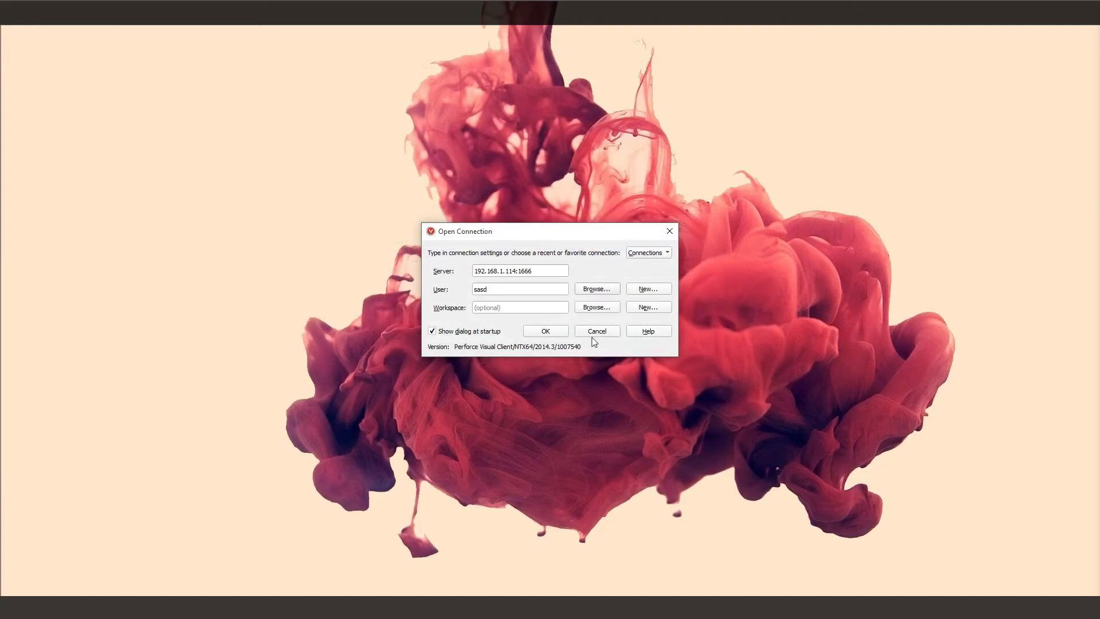
pyautogui.click(543, 331)
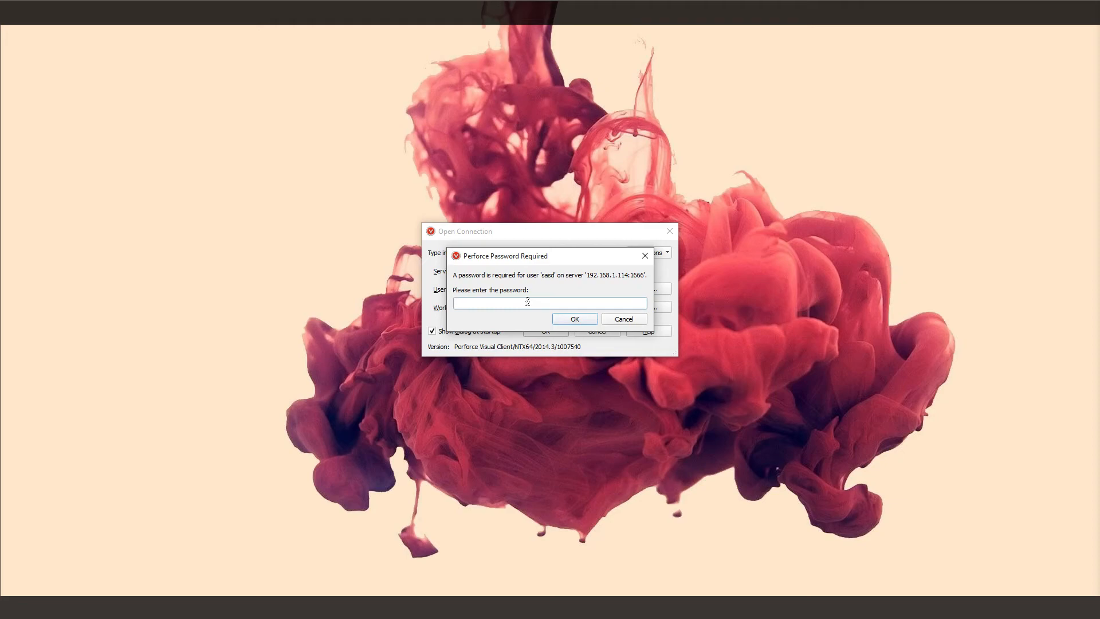
# Step: Enter the new user's password, retrying with the corrected password to complete the login
pyautogui.write('••••••')
pyautogui.click(582, 318)
pyautogui.write('••••••••')
pyautogui.click(561, 319)
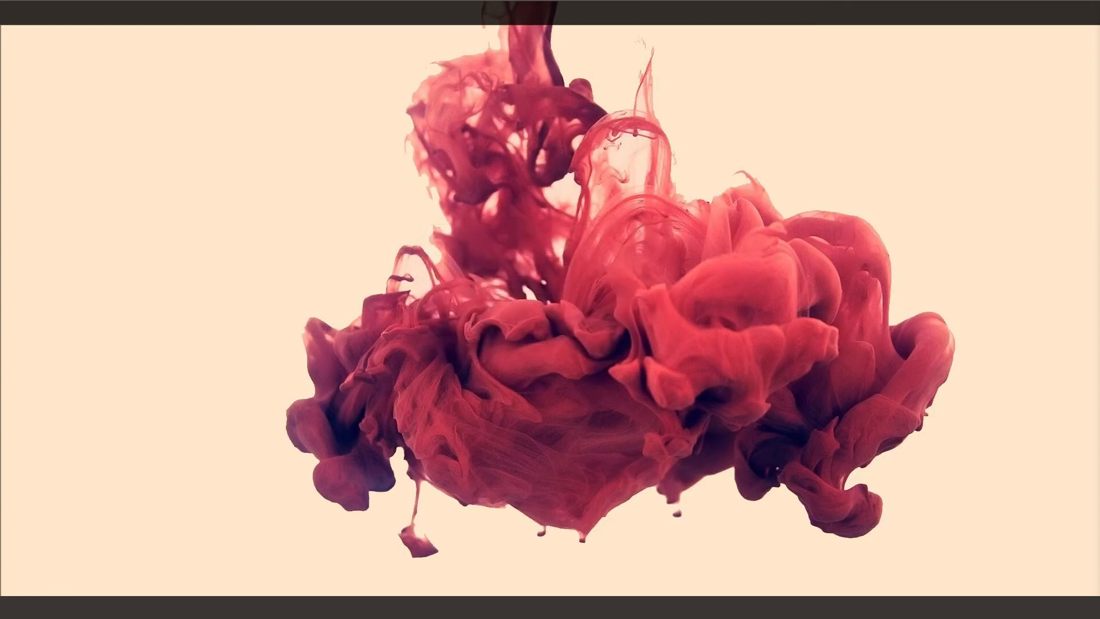
# Step: Reposition the P4V window and expand the depot to show Downloads with its two installer files
pyautogui.moveTo(364, 175); pyautogui.dragTo(508, 104)
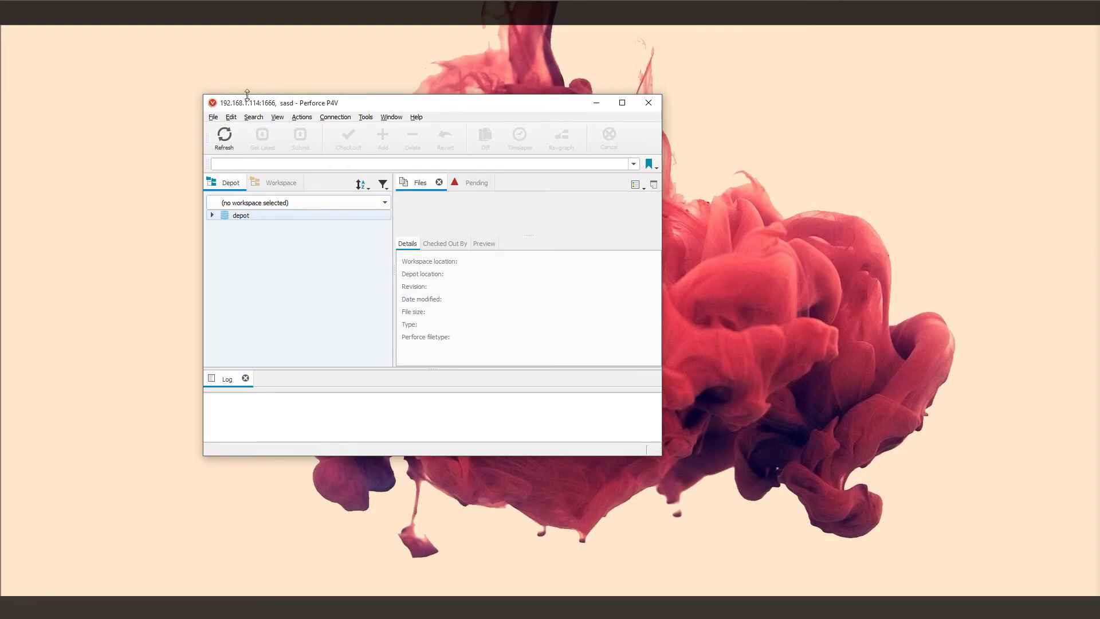
pyautogui.moveTo(279, 107); pyautogui.dragTo(290, 109)
pyautogui.click(222, 217)
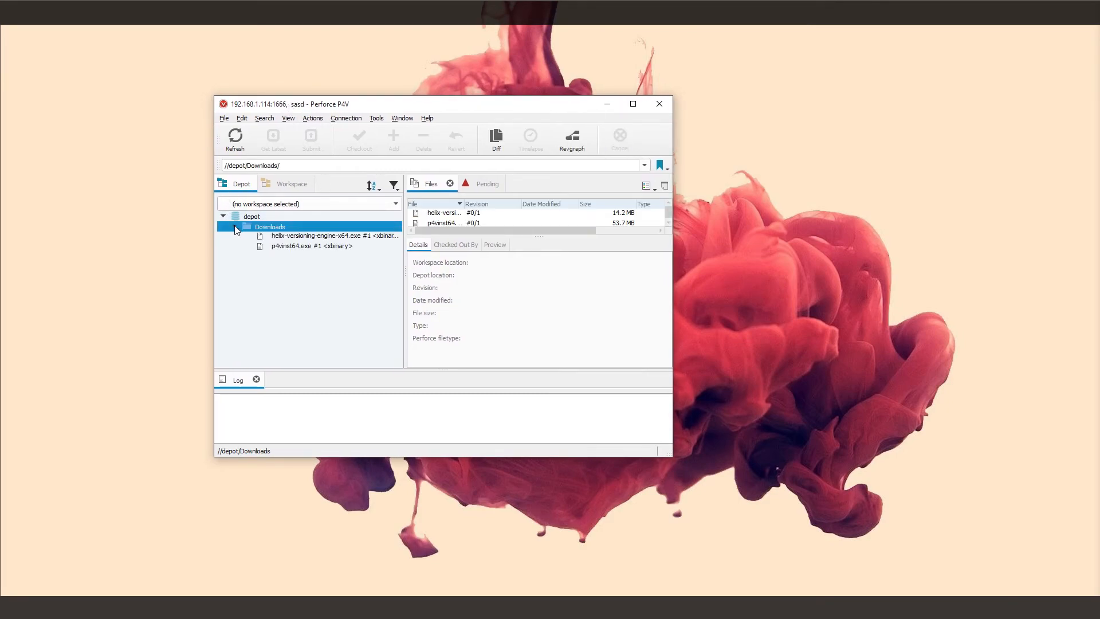
pyautogui.moveTo(304, 252)
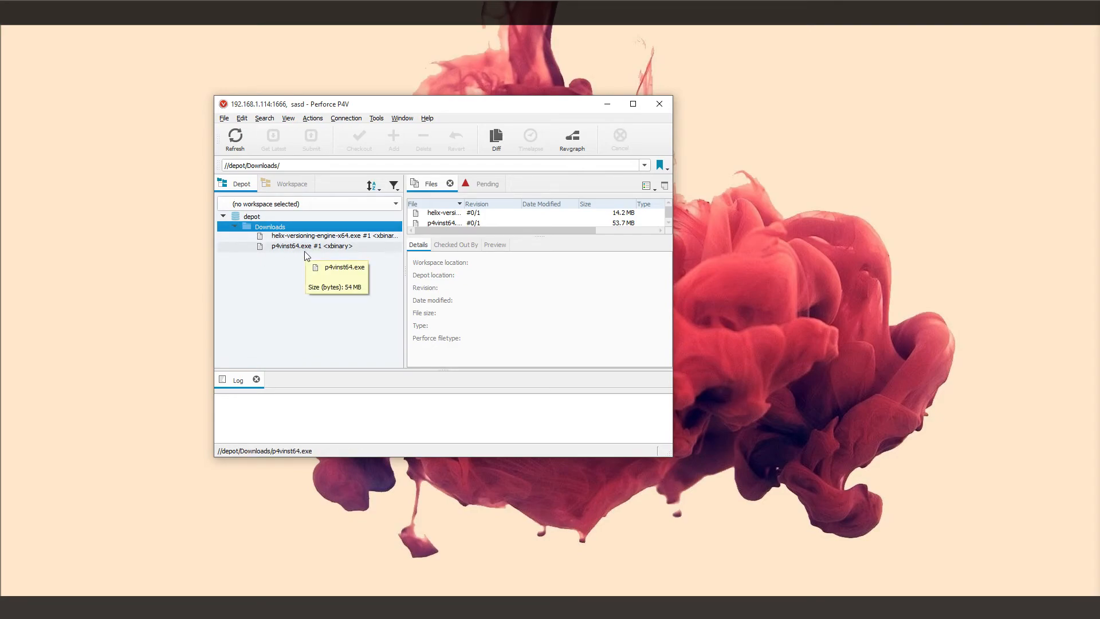
# Step: Switch the left panel to the Workspace view, close P4V and bring up the Start menu
pyautogui.click(289, 188)
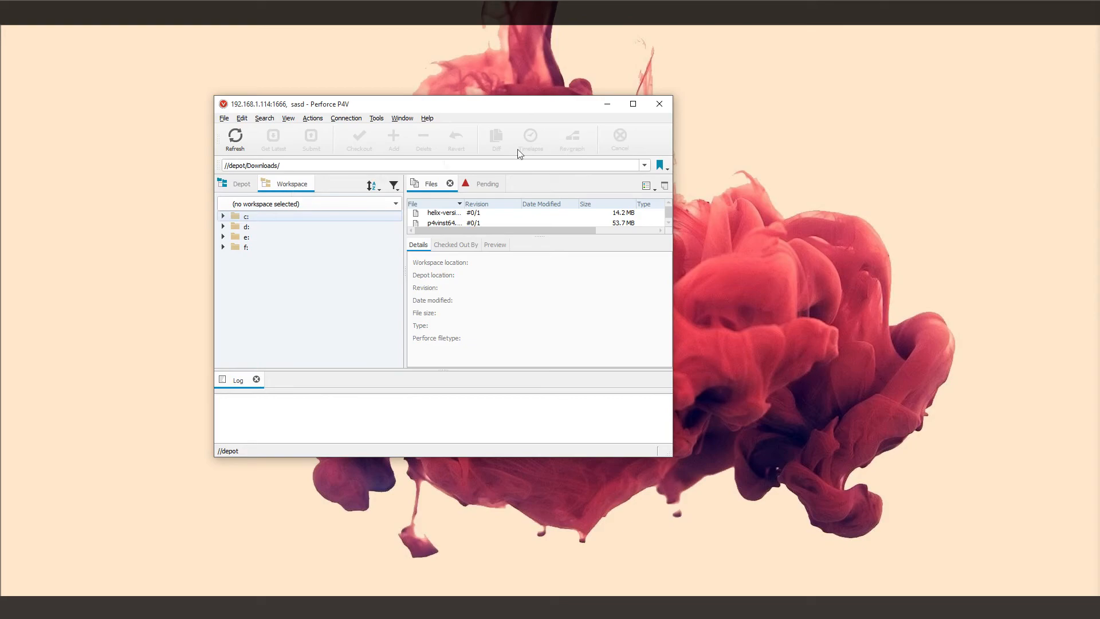
pyautogui.click(667, 102)
pyautogui.press('super')
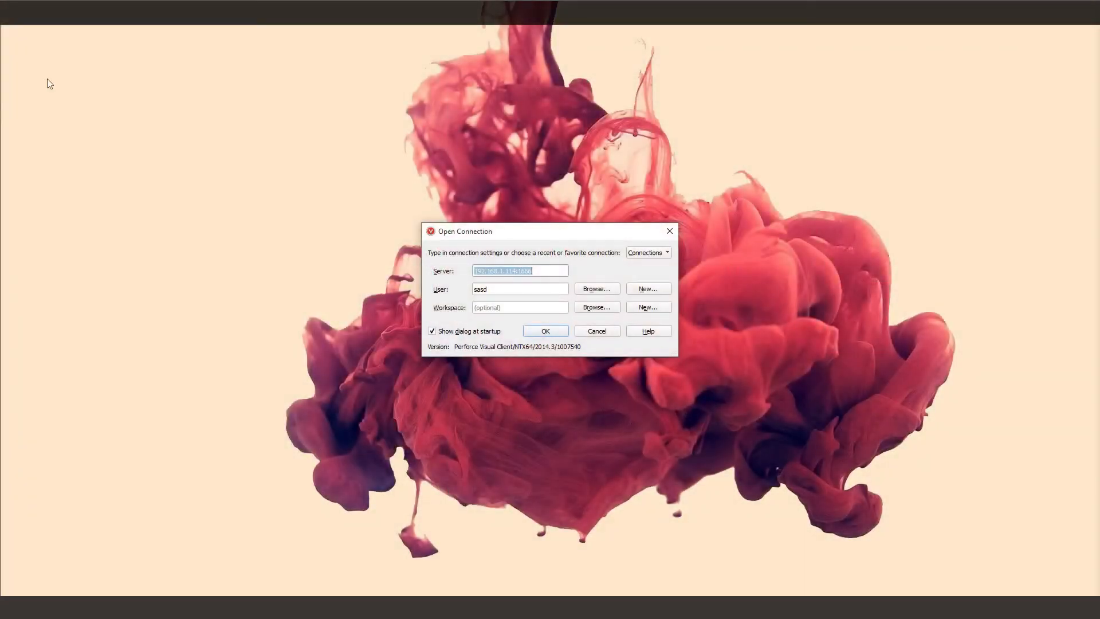
# Step: Relaunch P4V from the Start menu to reach its Open Connection dialog
pyautogui.click(493, 288)
pyautogui.click(544, 334)
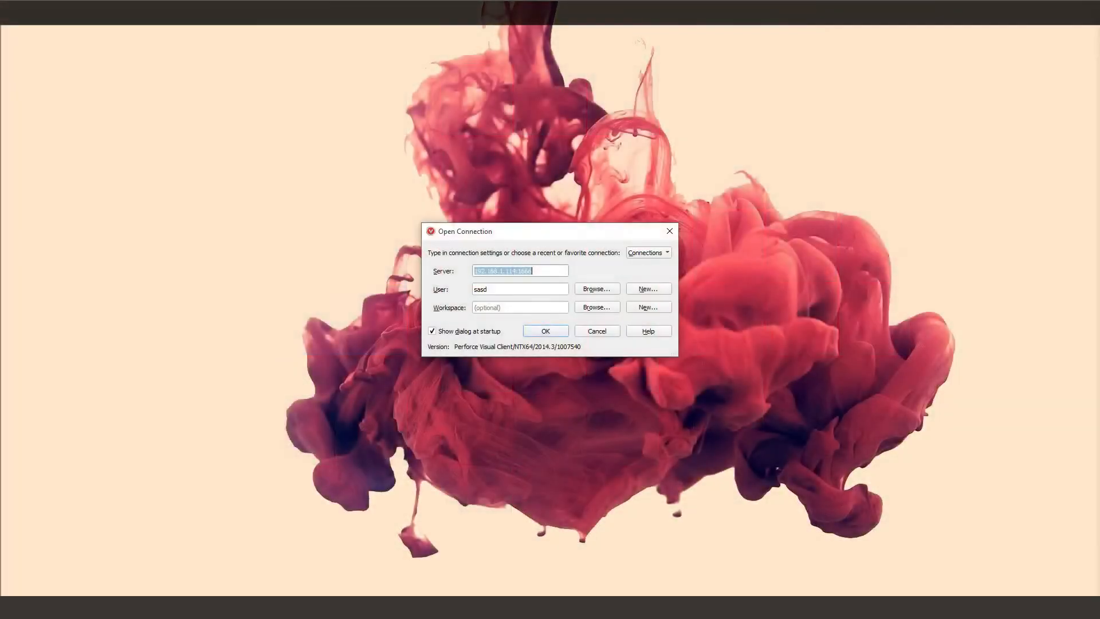
pyautogui.click(547, 289)
pyautogui.moveTo(516, 272); pyautogui.dragTo(441, 278)
pyautogui.click(502, 292)
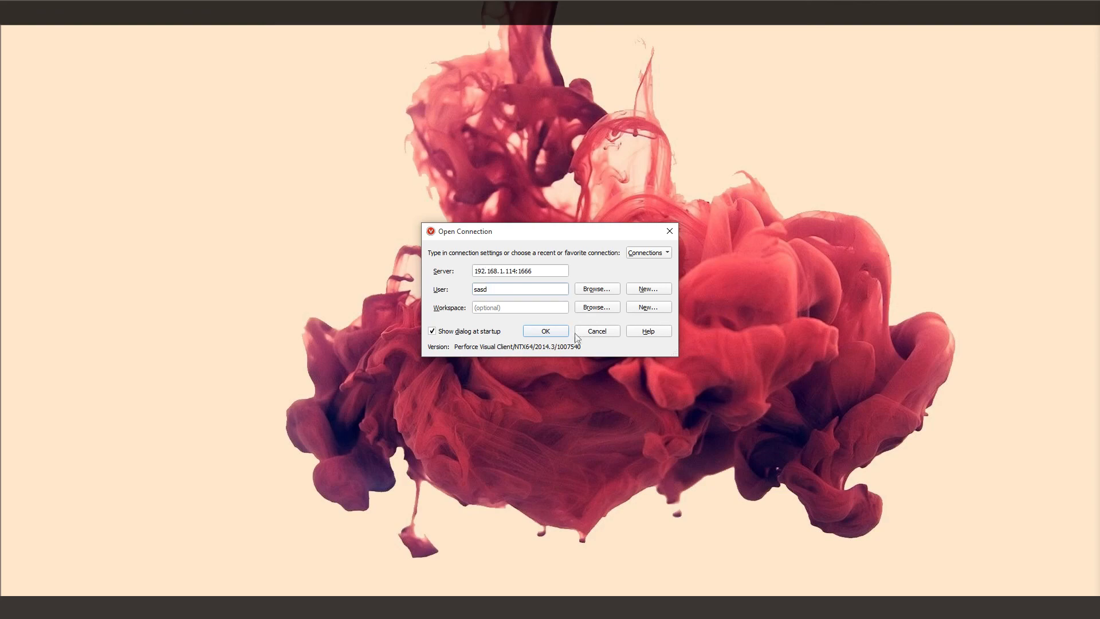
# Step: Confirm the Open Connection dialog to connect to 192.168.1.114:1666 as the new user
pyautogui.click(531, 331)
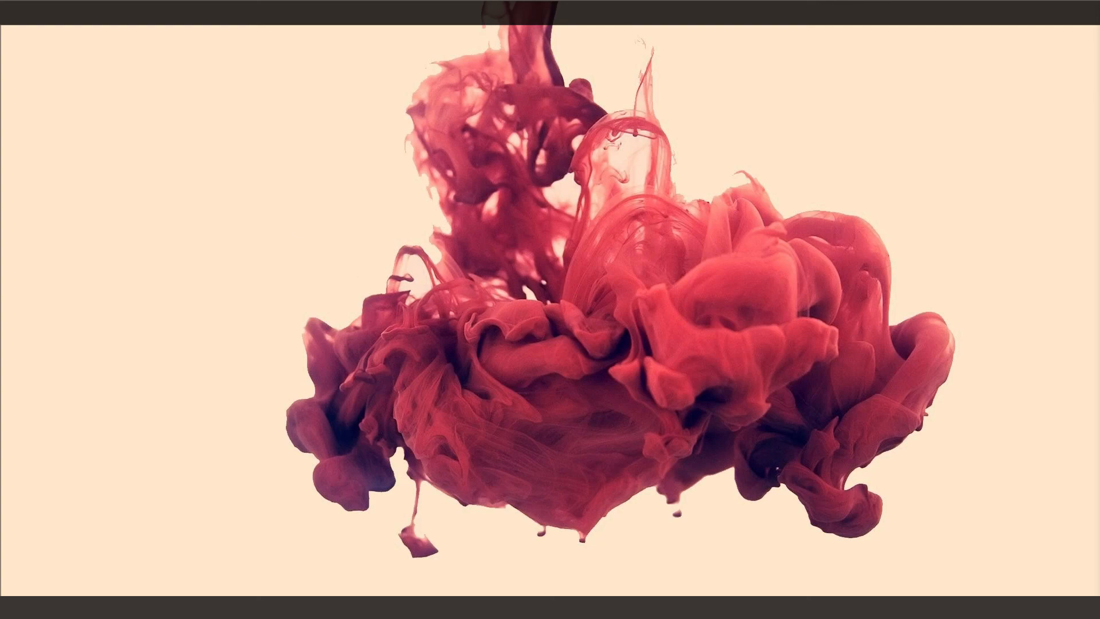